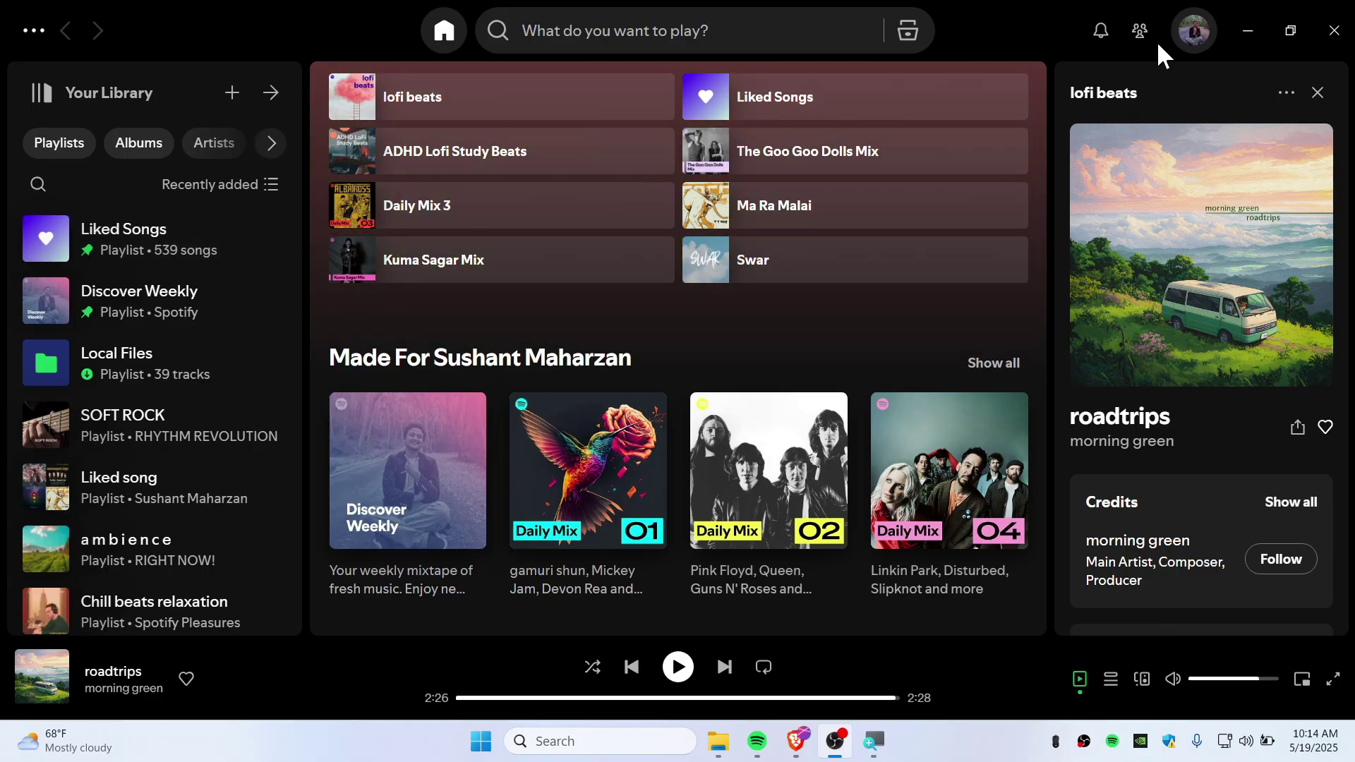
# Step: Switch to the Brave browser and bring up Spotify's Windows download page
pyautogui.click(1249, 28)
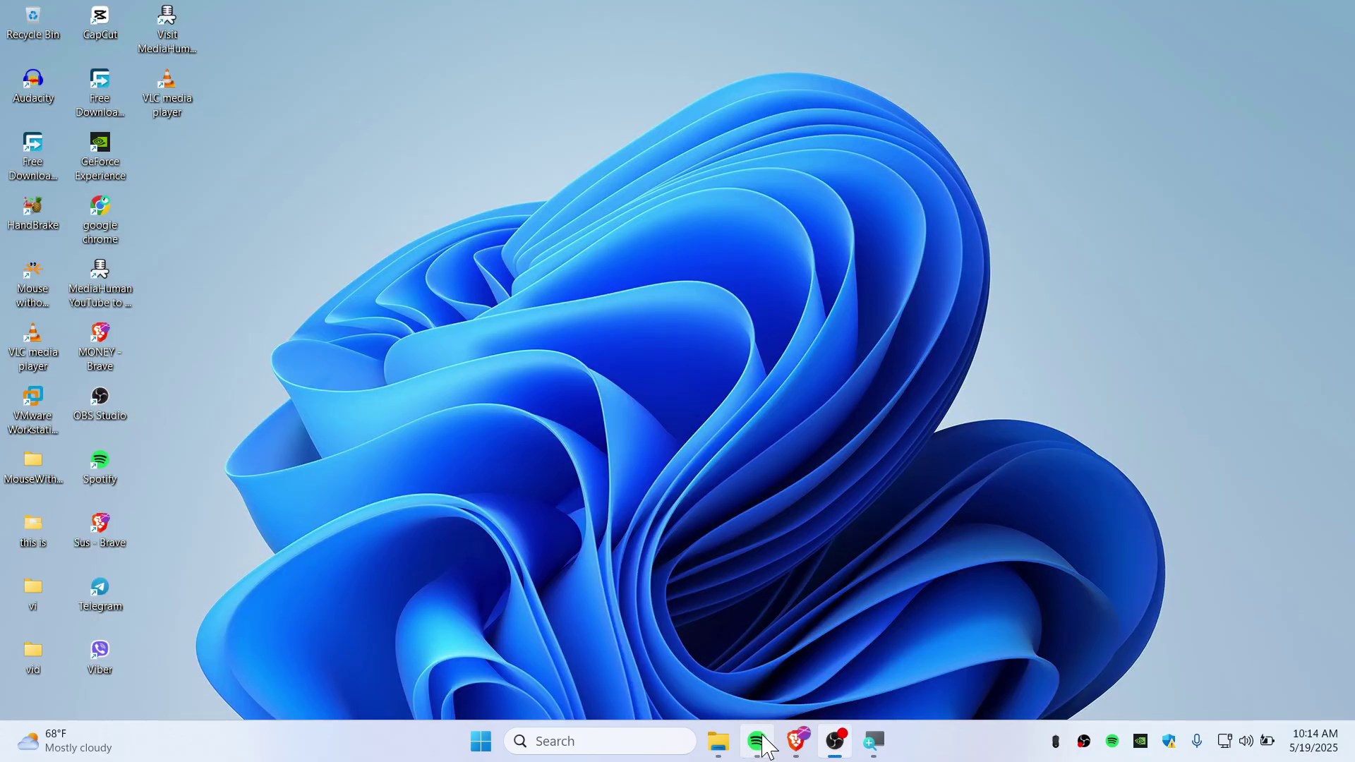
pyautogui.moveTo(765, 744)
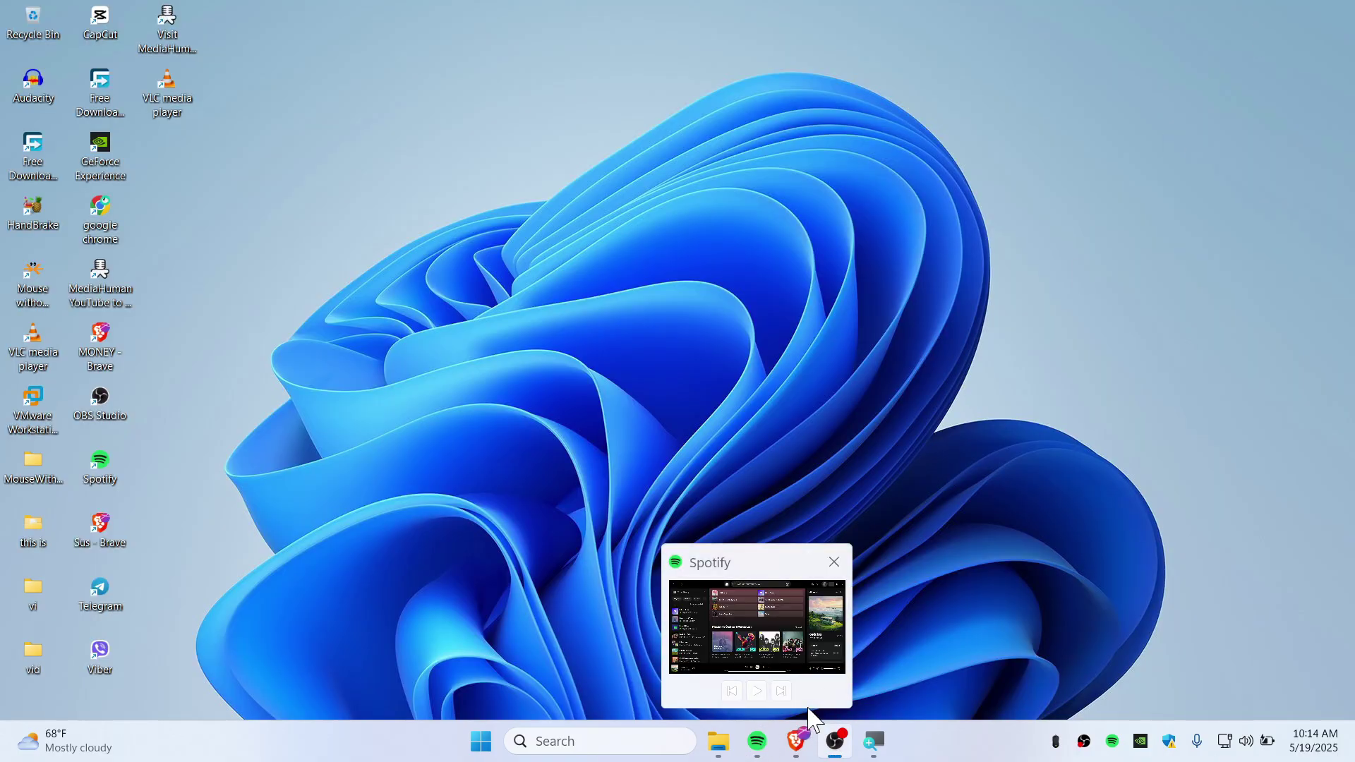
pyautogui.click(797, 742)
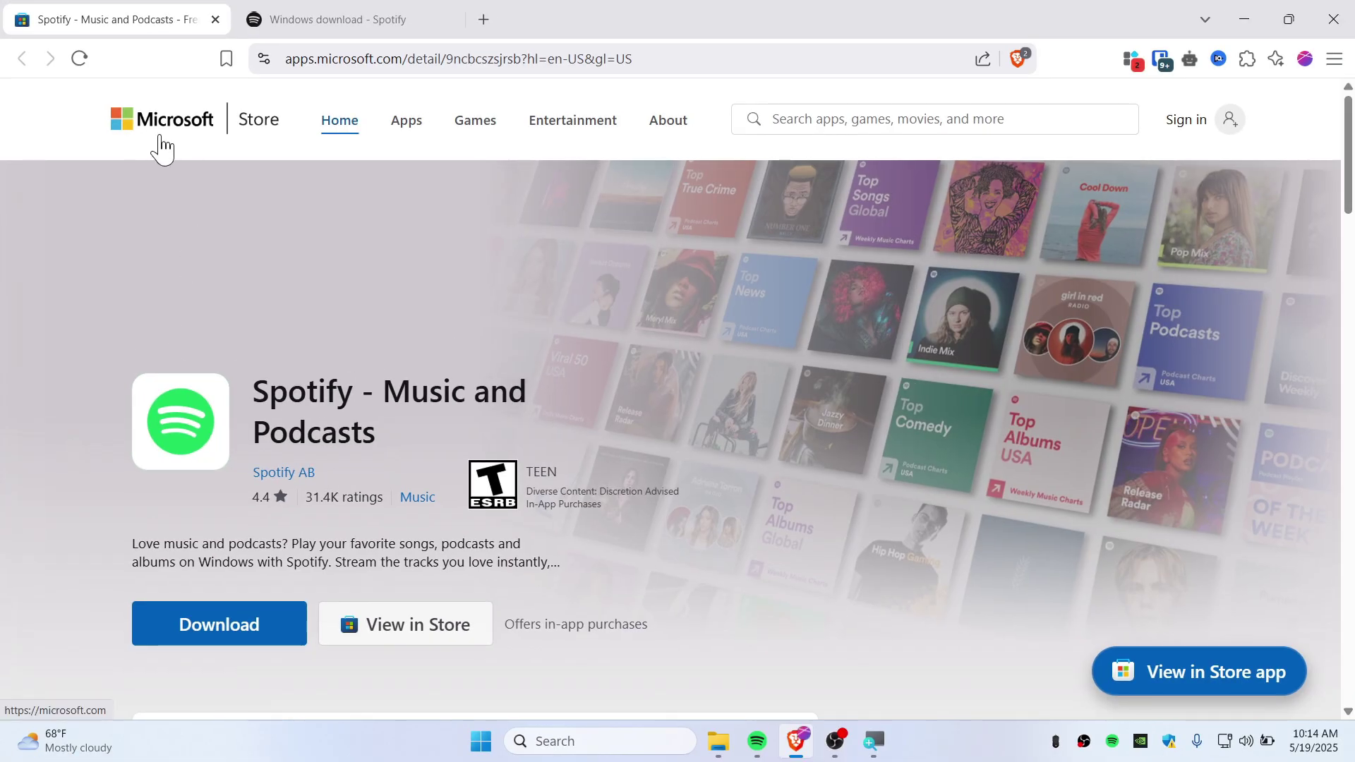
pyautogui.click(338, 9)
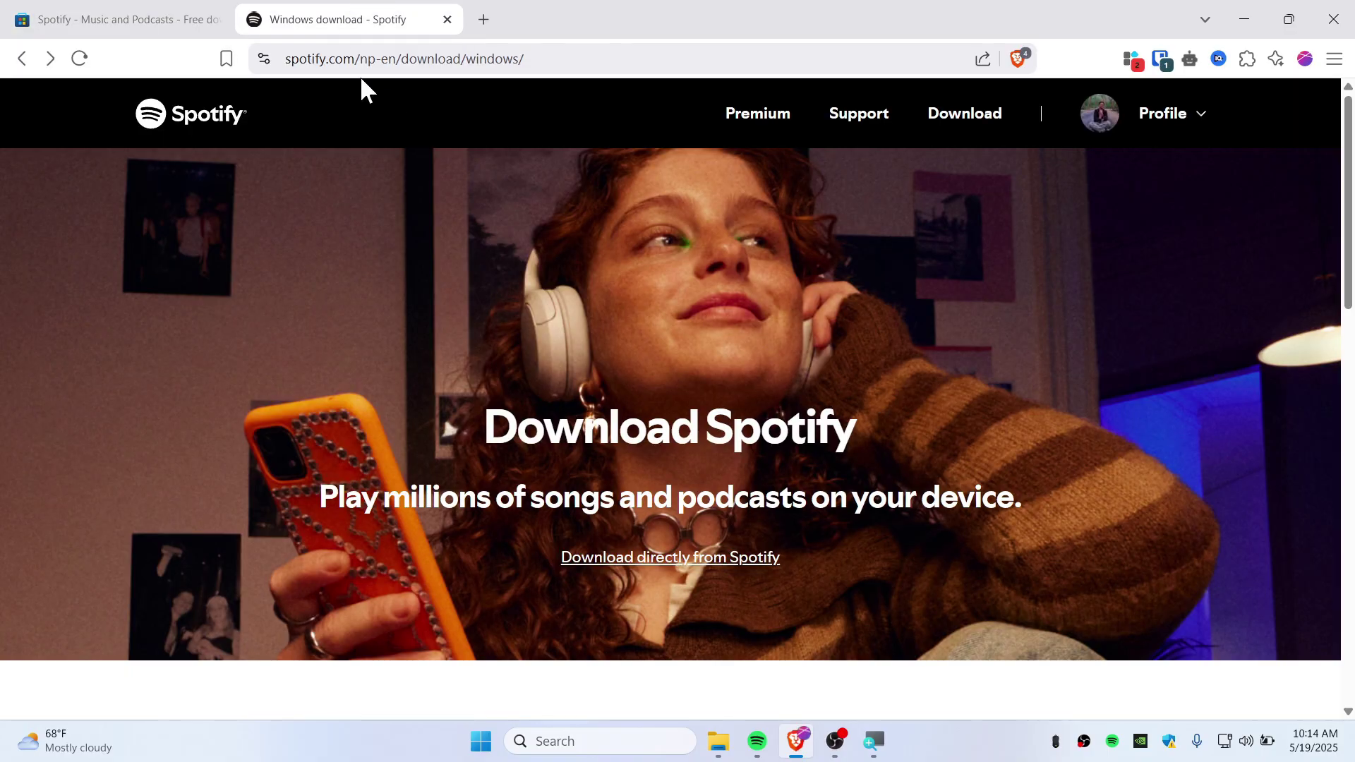
pyautogui.moveTo(286, 65); pyautogui.dragTo(610, 59)
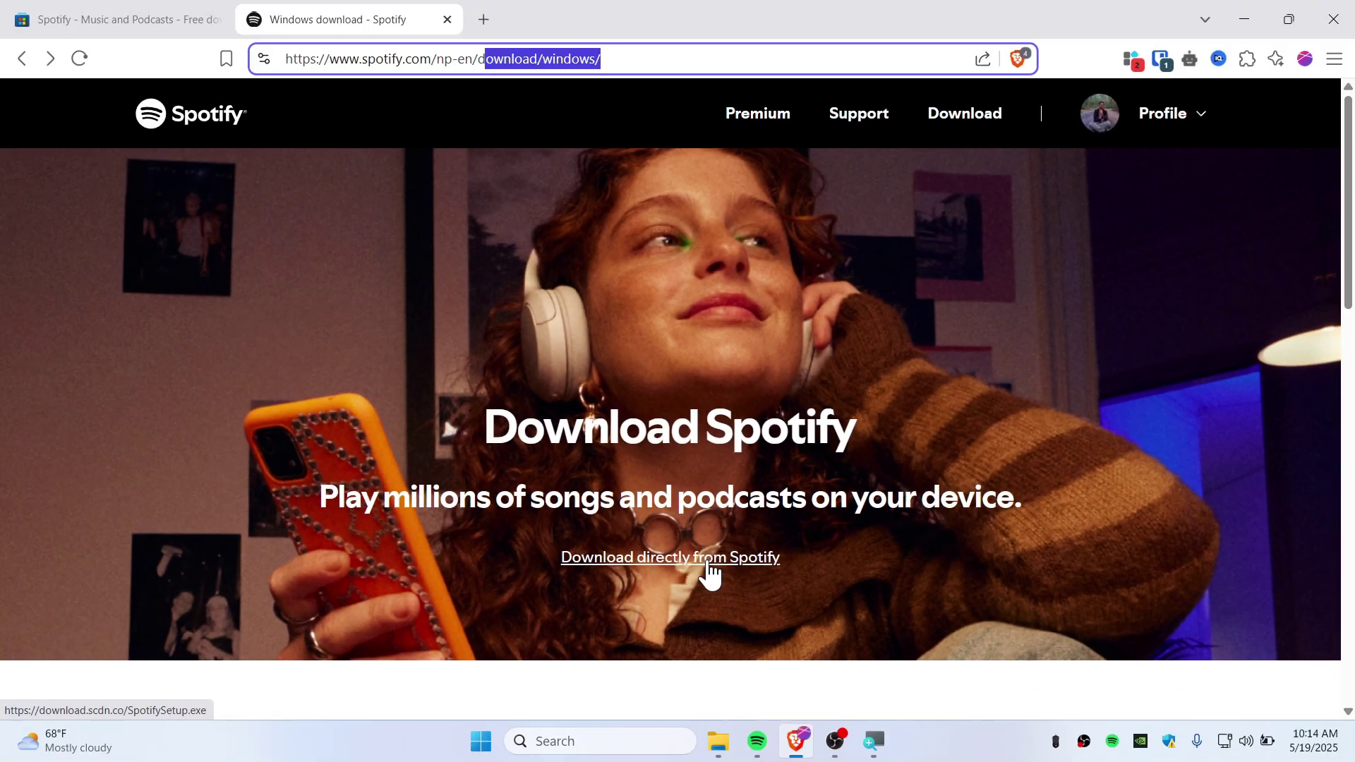
# Step: Download SpotifySetup.exe directly from Spotify into the Downloads folder and check the file in its folder
pyautogui.click(706, 560)
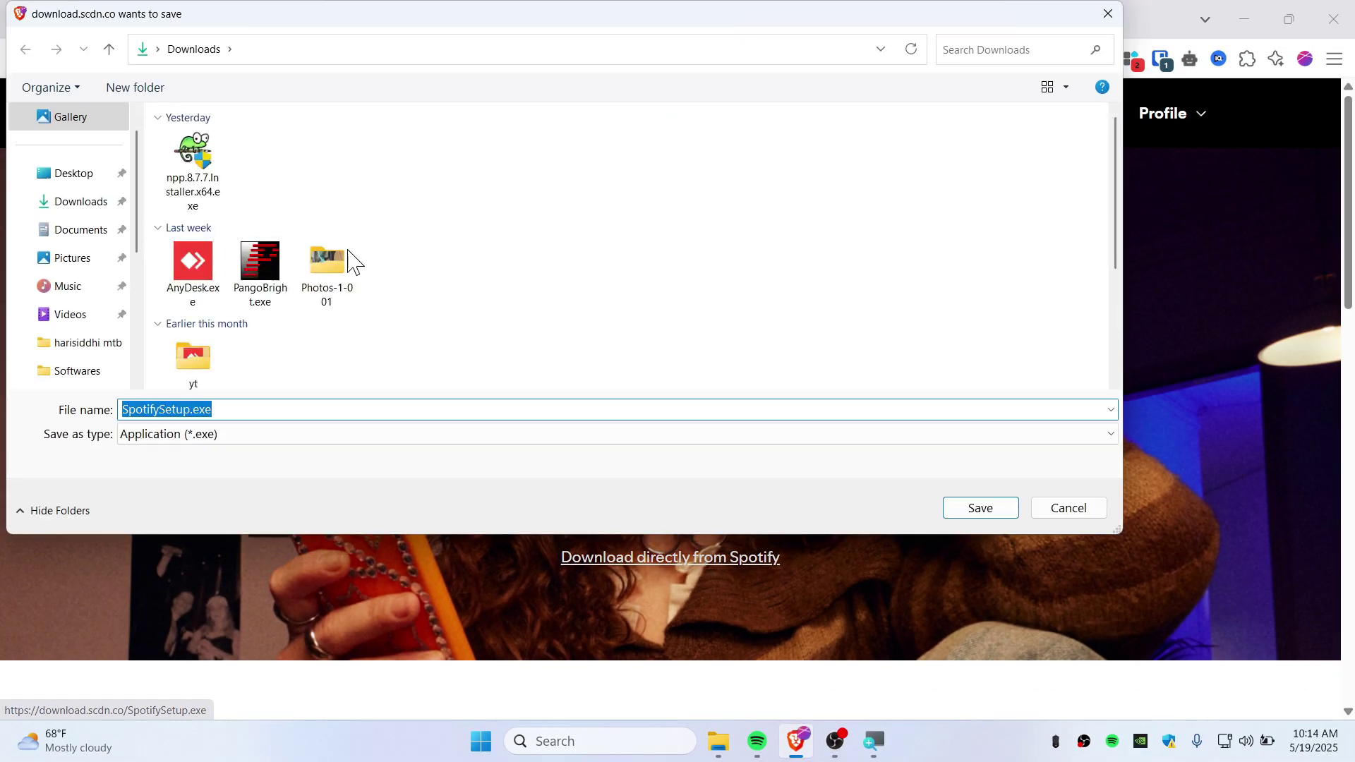
pyautogui.click(980, 508)
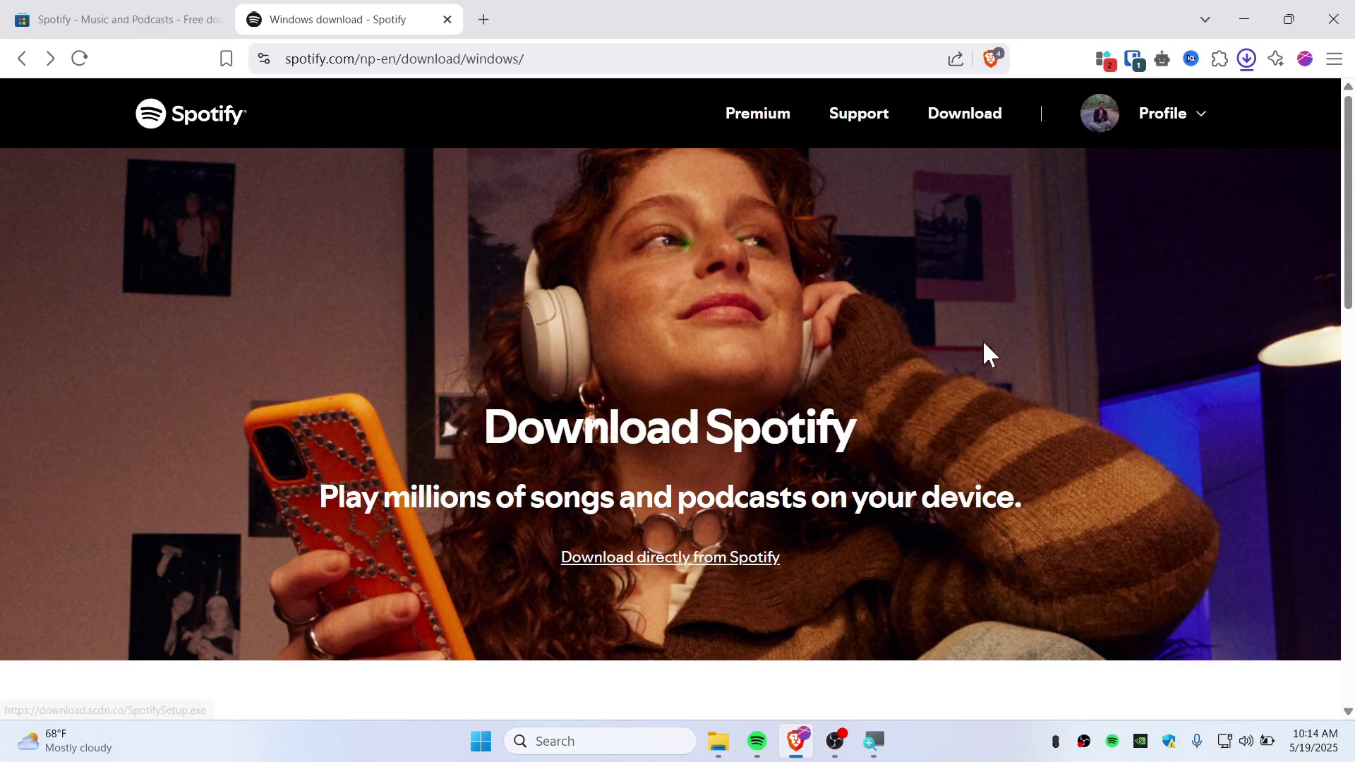
pyautogui.click(1247, 60)
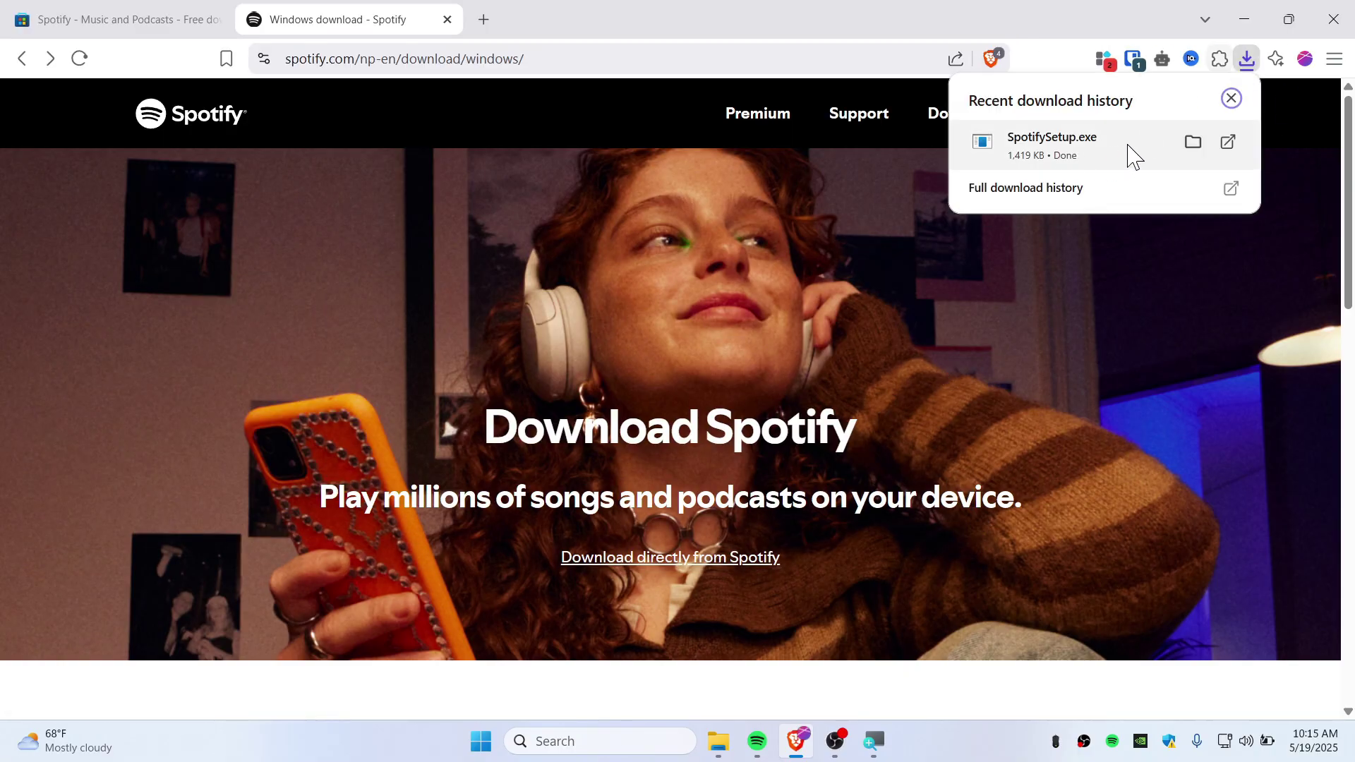
pyautogui.click(1193, 141)
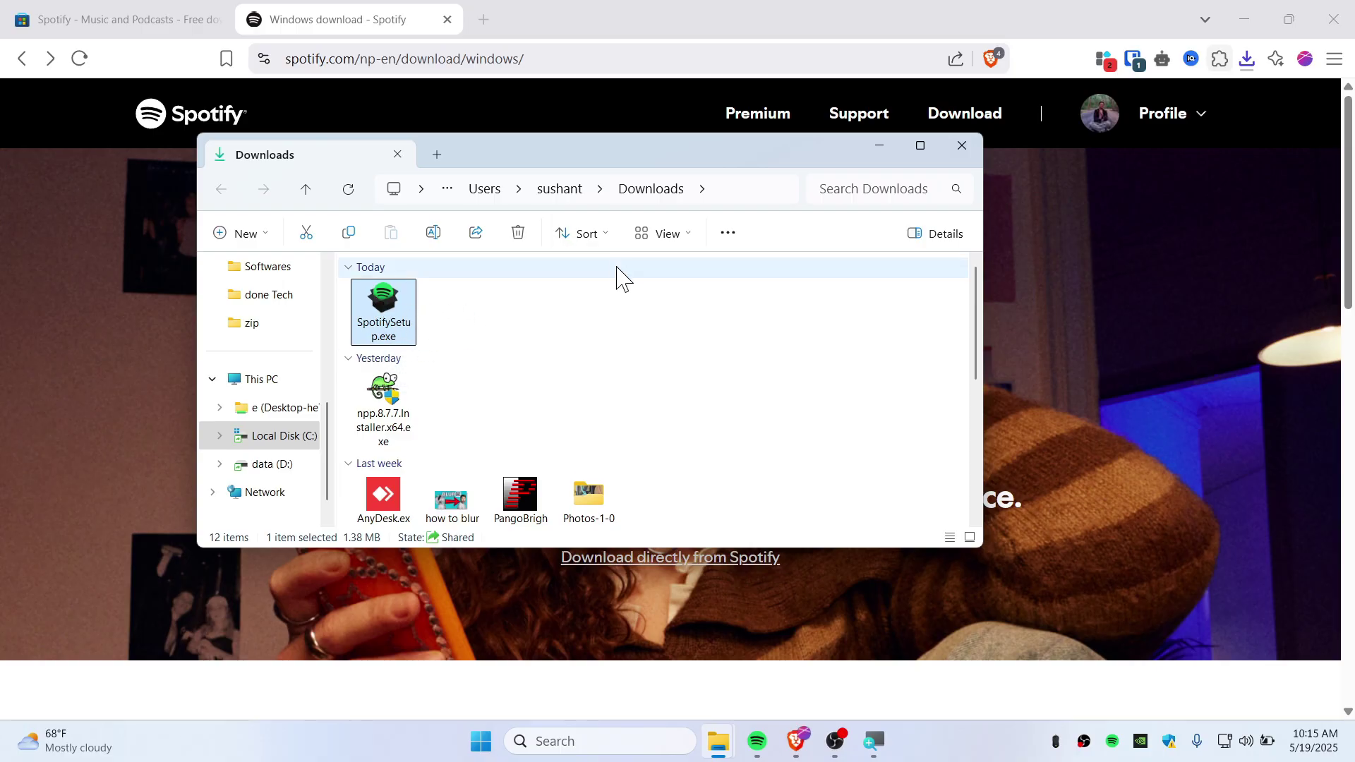
pyautogui.click(879, 146)
# Step: Search Google for spicetify in a new tab and open the spicetify.app website
pyautogui.click(484, 20)
pyautogui.write('spi')
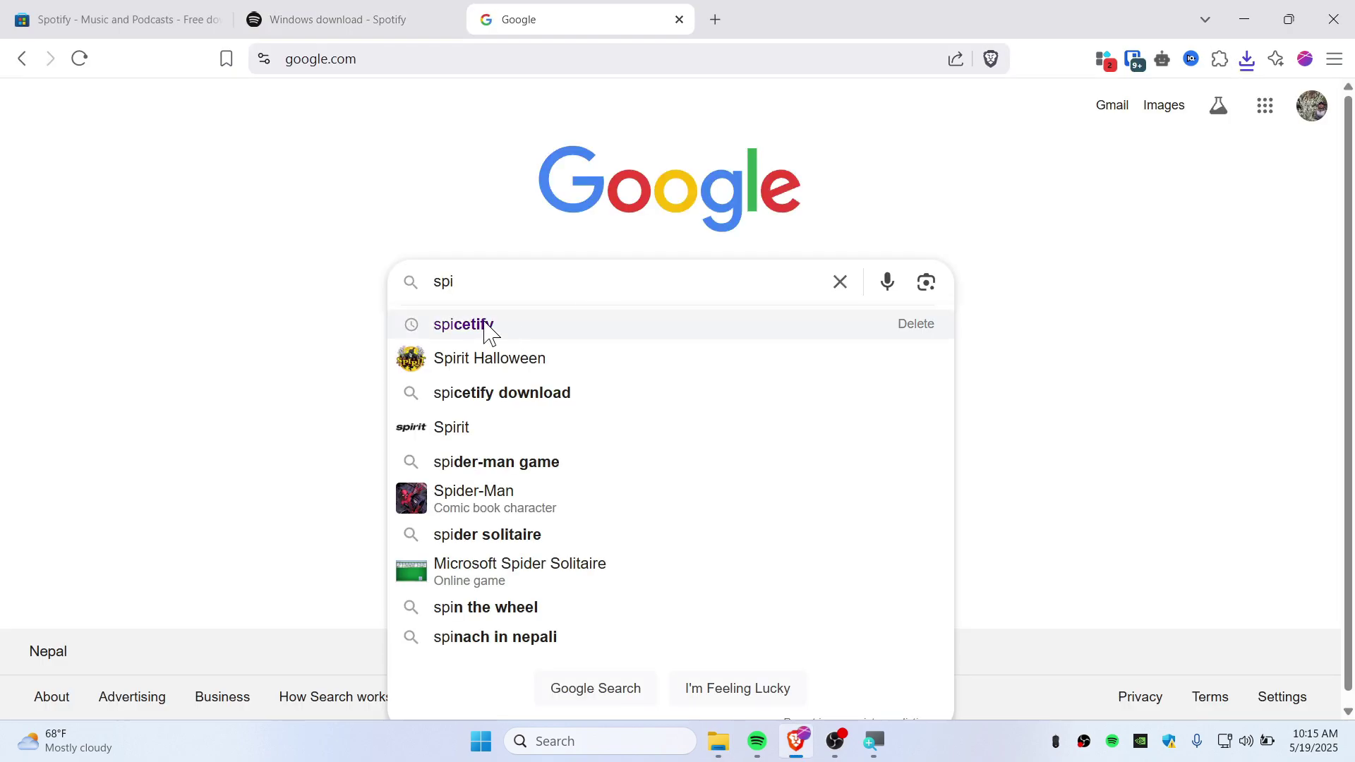
pyautogui.click(487, 327)
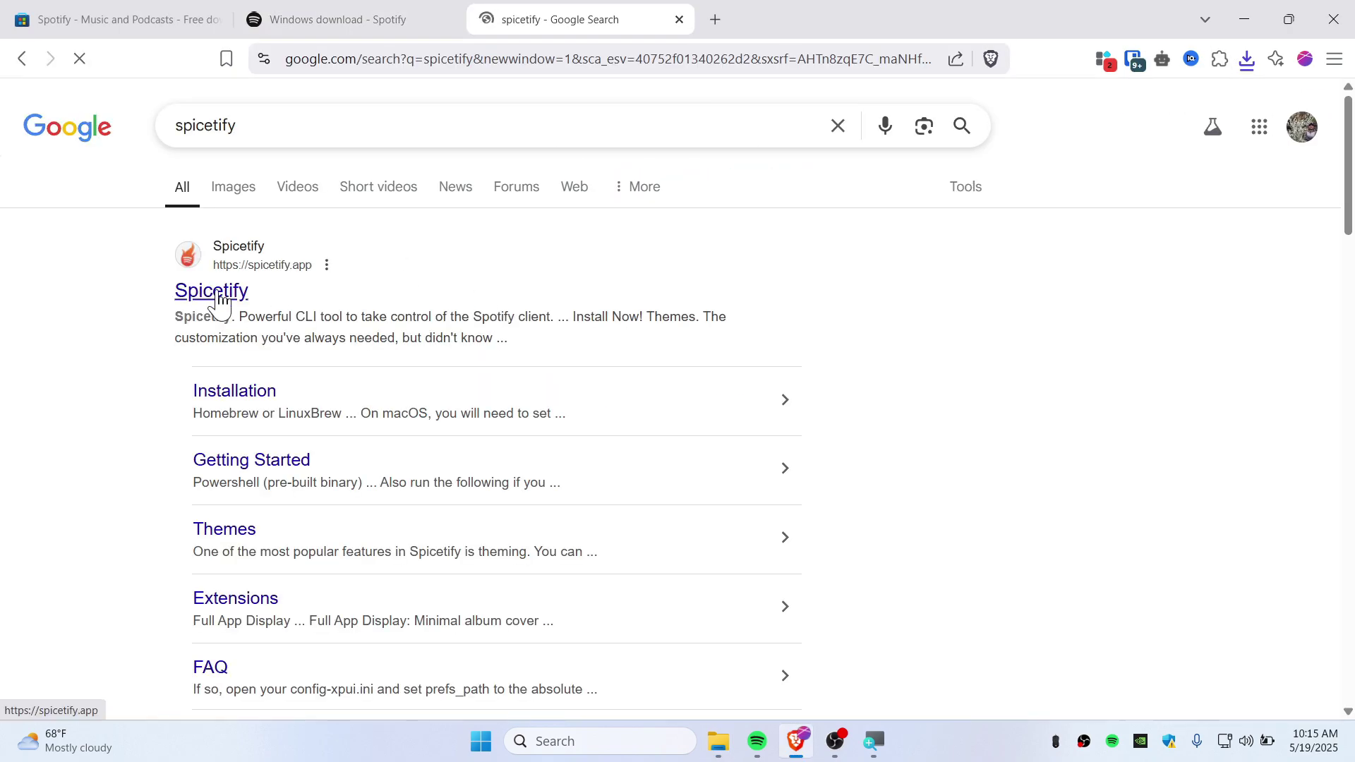
pyautogui.click(208, 292)
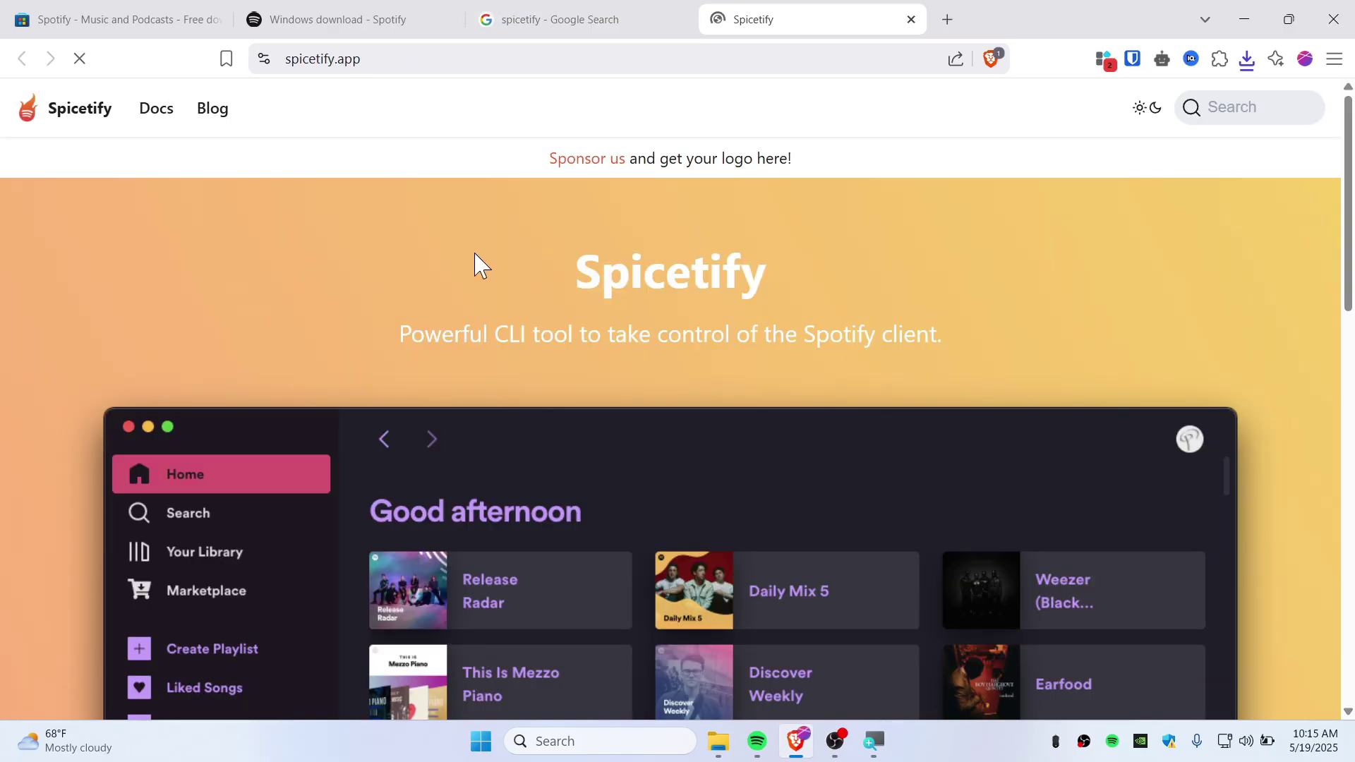
pyautogui.click(323, 54)
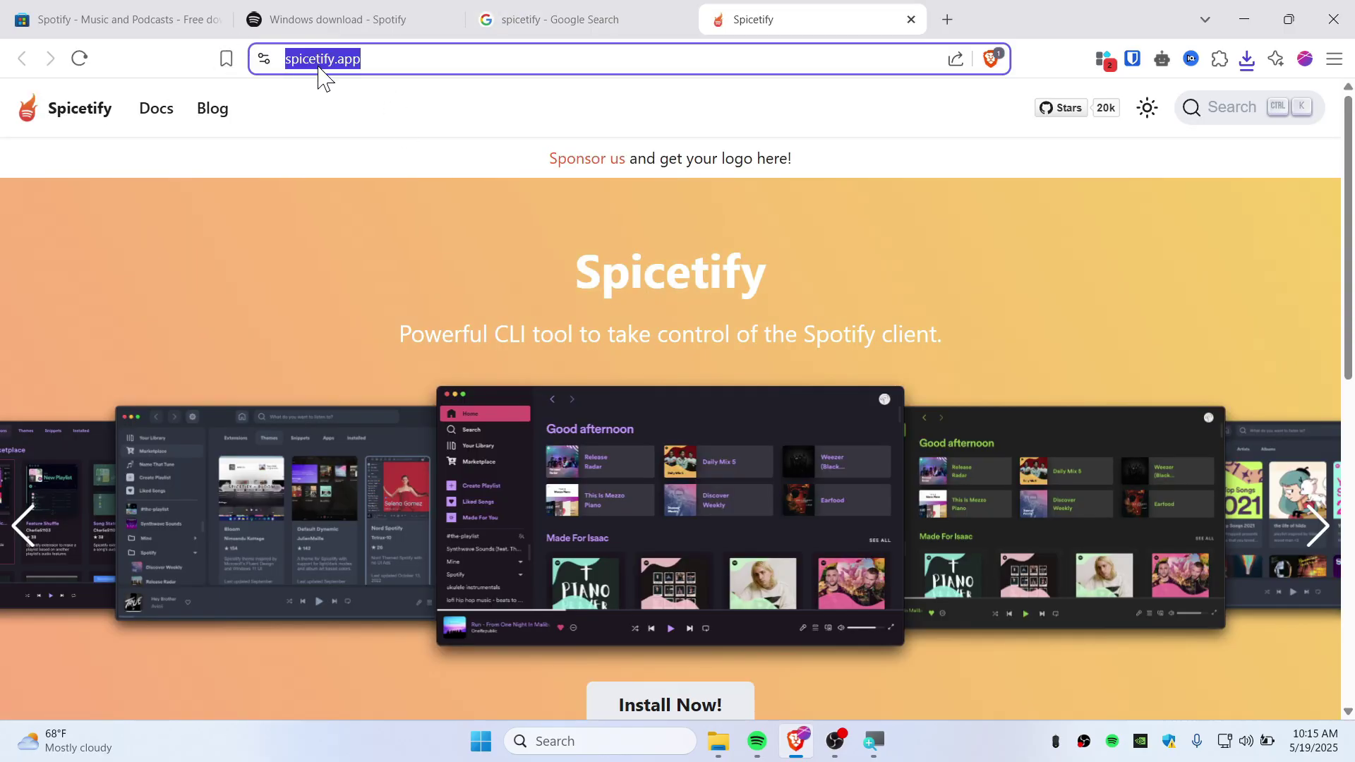
# Step: Open Spicetify's Getting Started installation instructions and copy the Windows PowerShell (pre-built binary) install command
pyautogui.scroll(-10, 638, 420)
pyautogui.scroll(10, 642, 402)
pyautogui.scroll(-4, 684, 678)
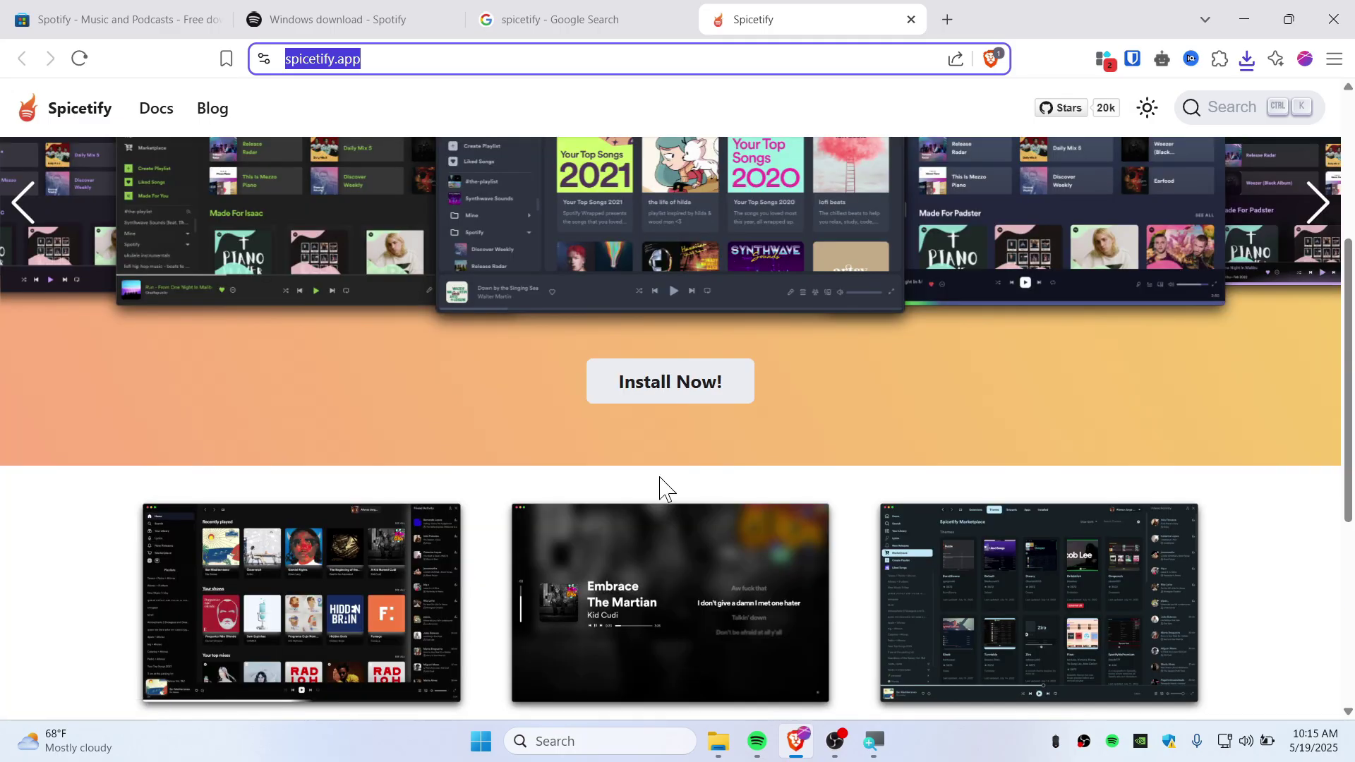
pyautogui.click(679, 385)
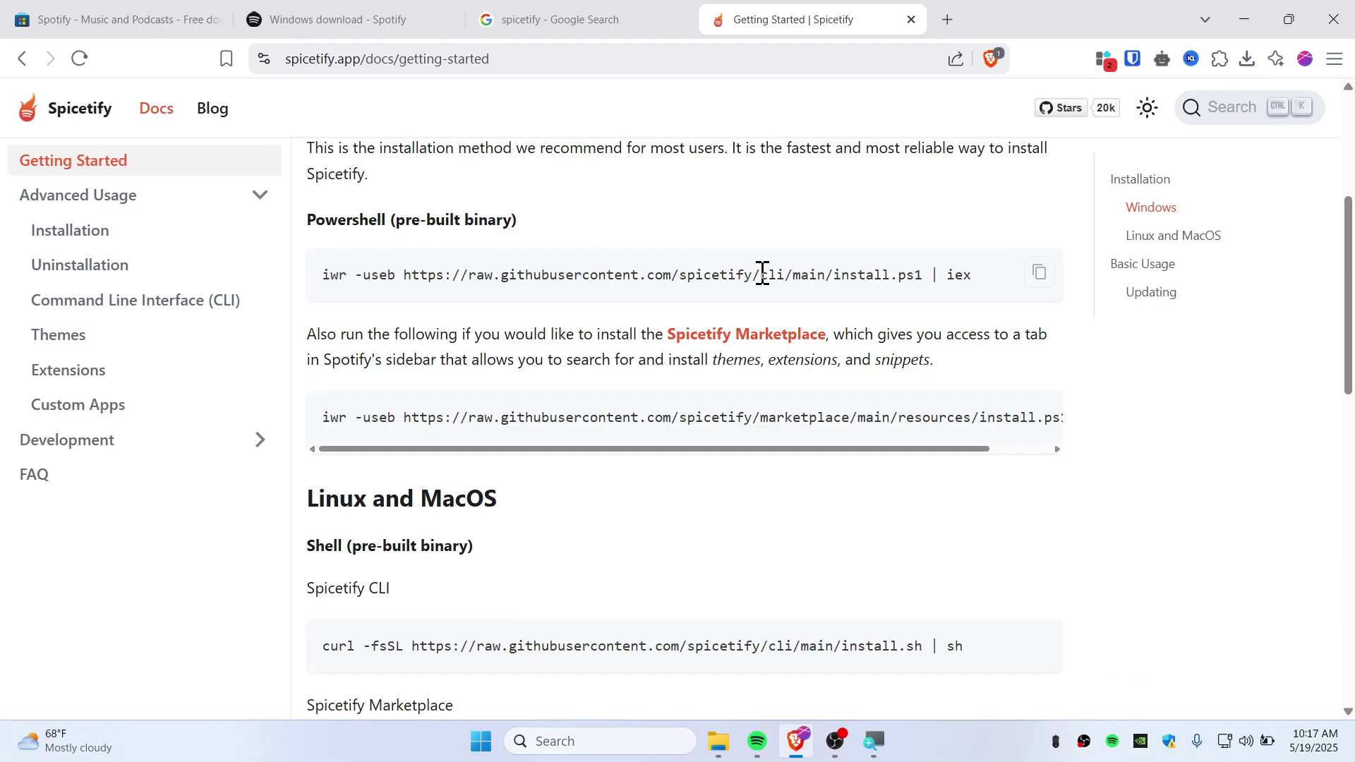
pyautogui.tripleClick(762, 272)
pyautogui.rightClick(762, 274)
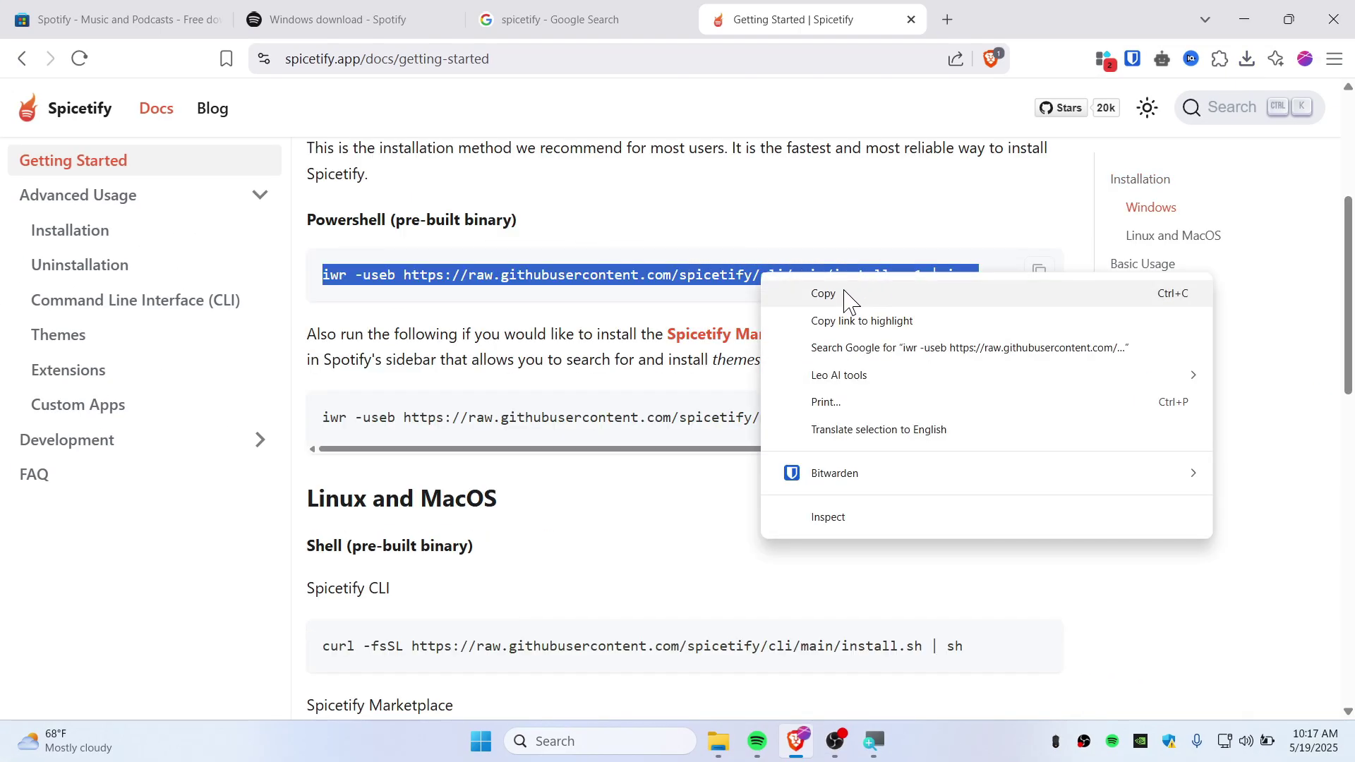
pyautogui.click(847, 295)
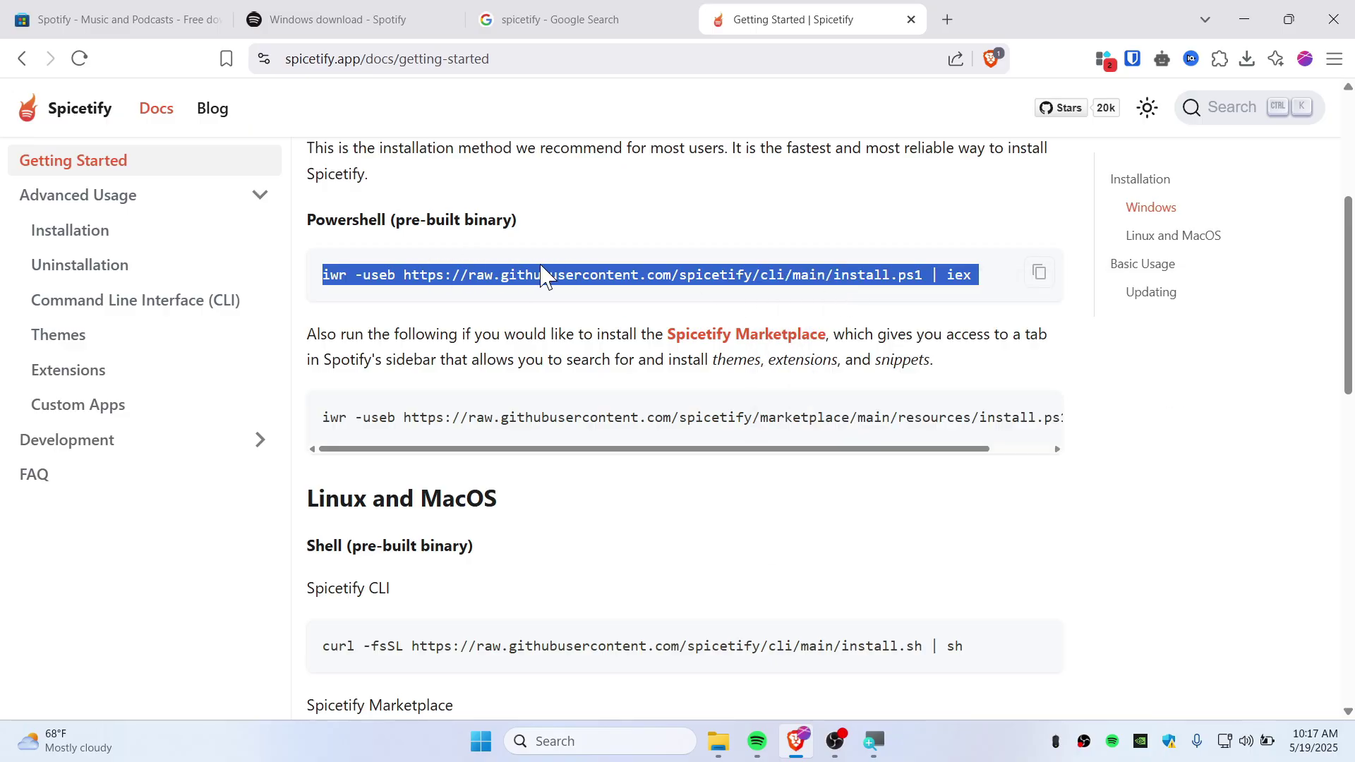
# Step: Run the copied Spicetify install command in Windows PowerShell and answer y to also install Spicetify Marketplace
pyautogui.press('super')
pyautogui.write('power')
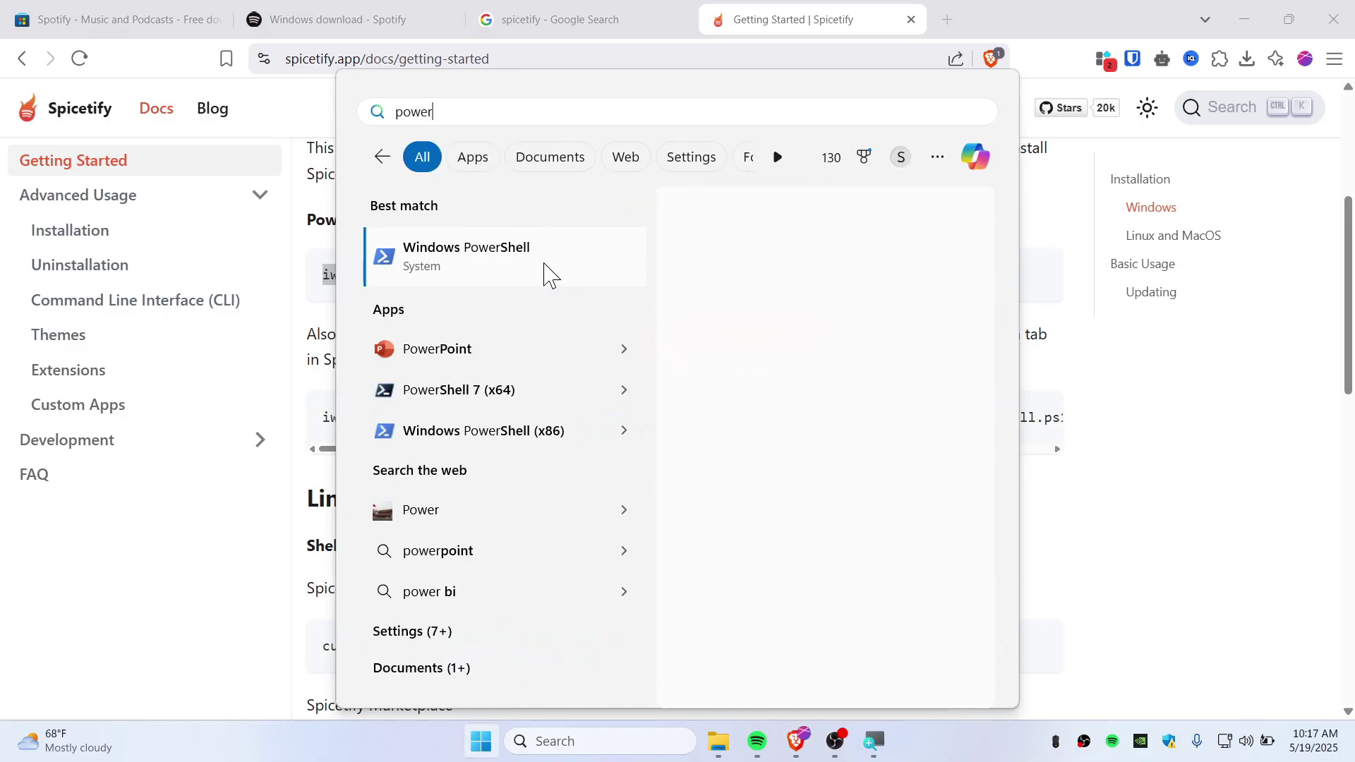
pyautogui.click(469, 261)
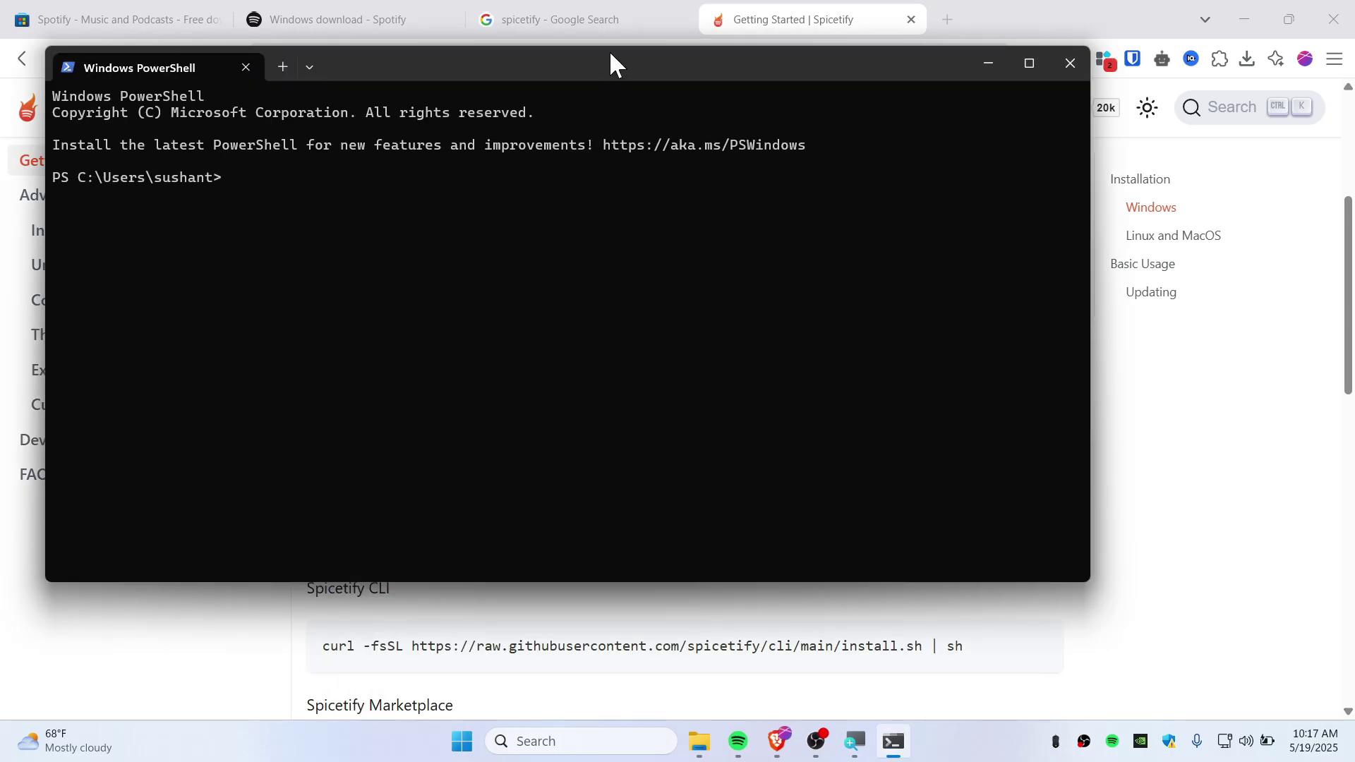
pyautogui.moveTo(608, 57); pyautogui.dragTo(932, 223)
pyautogui.hotkey('ctrl', 'v')
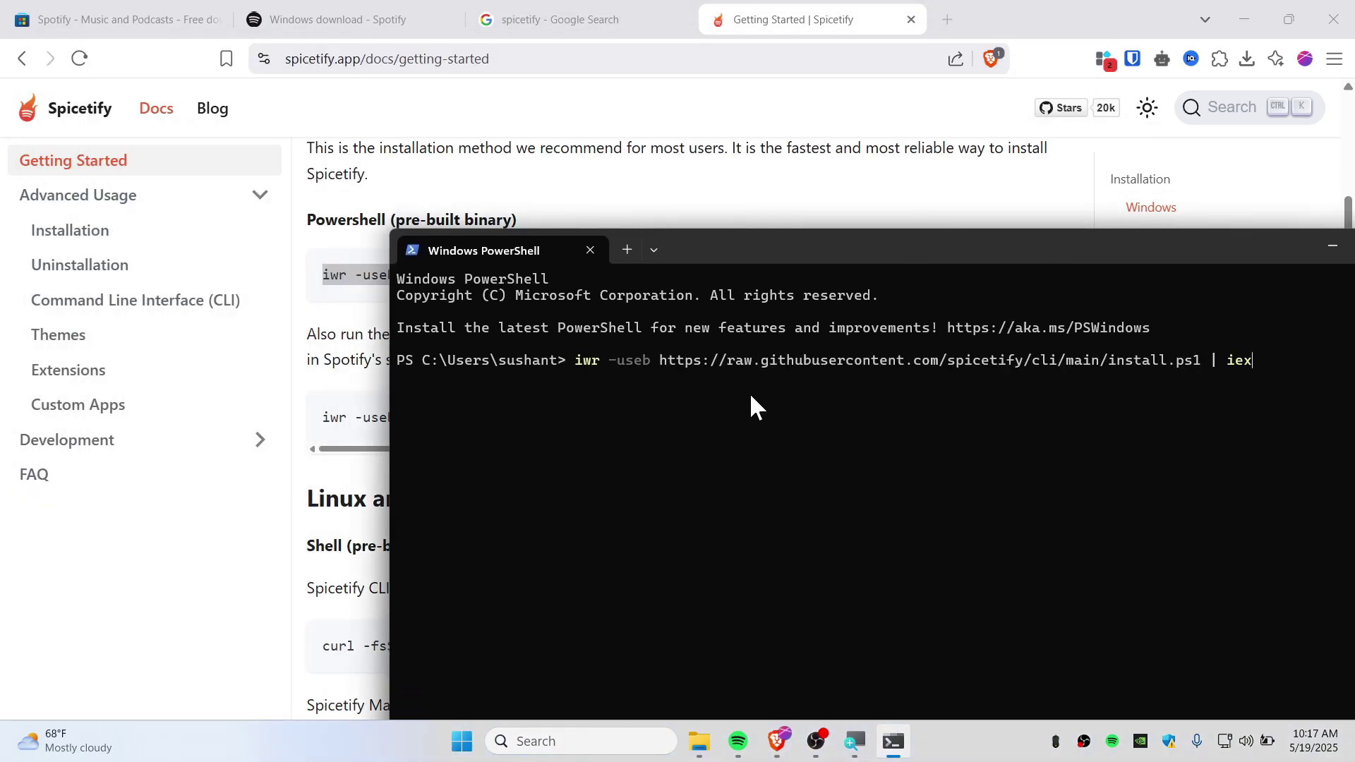
pyautogui.press('Return')
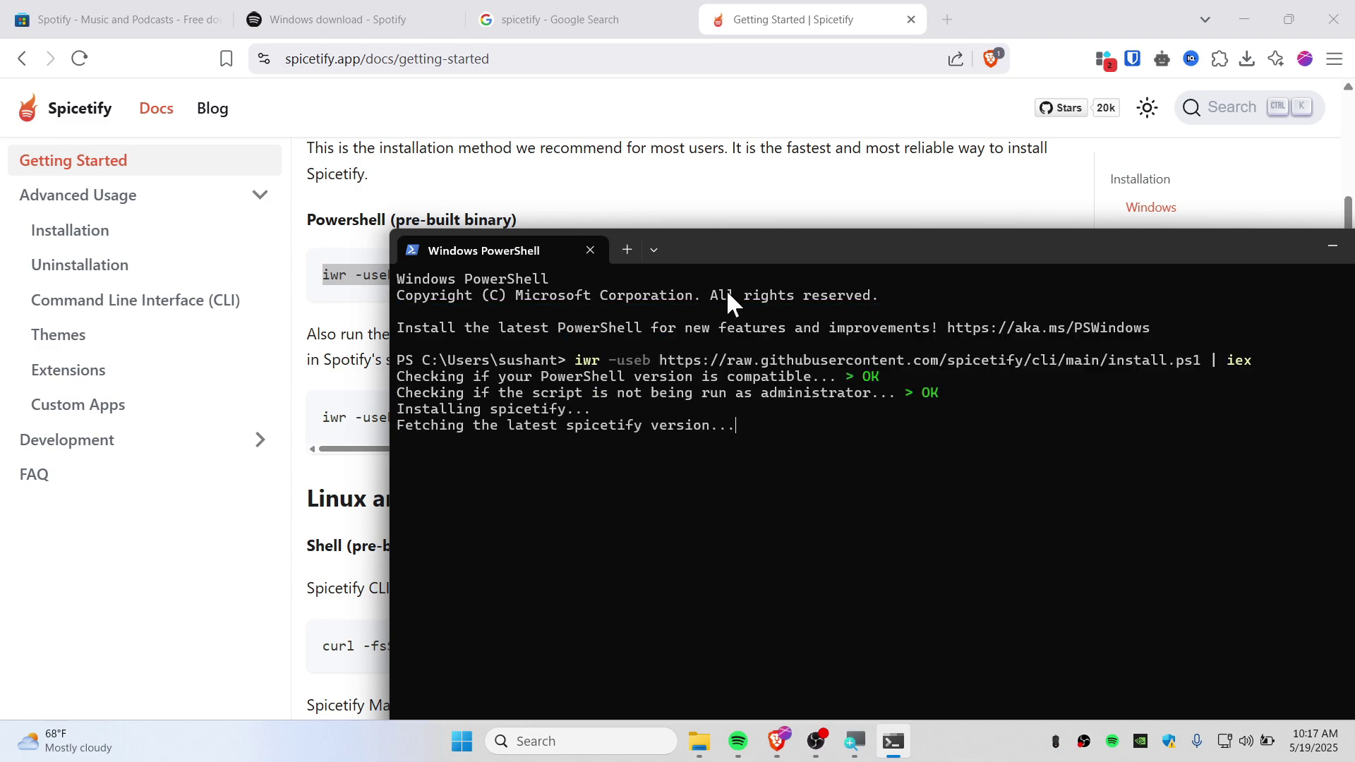
pyautogui.moveTo(840, 240); pyautogui.dragTo(707, 144)
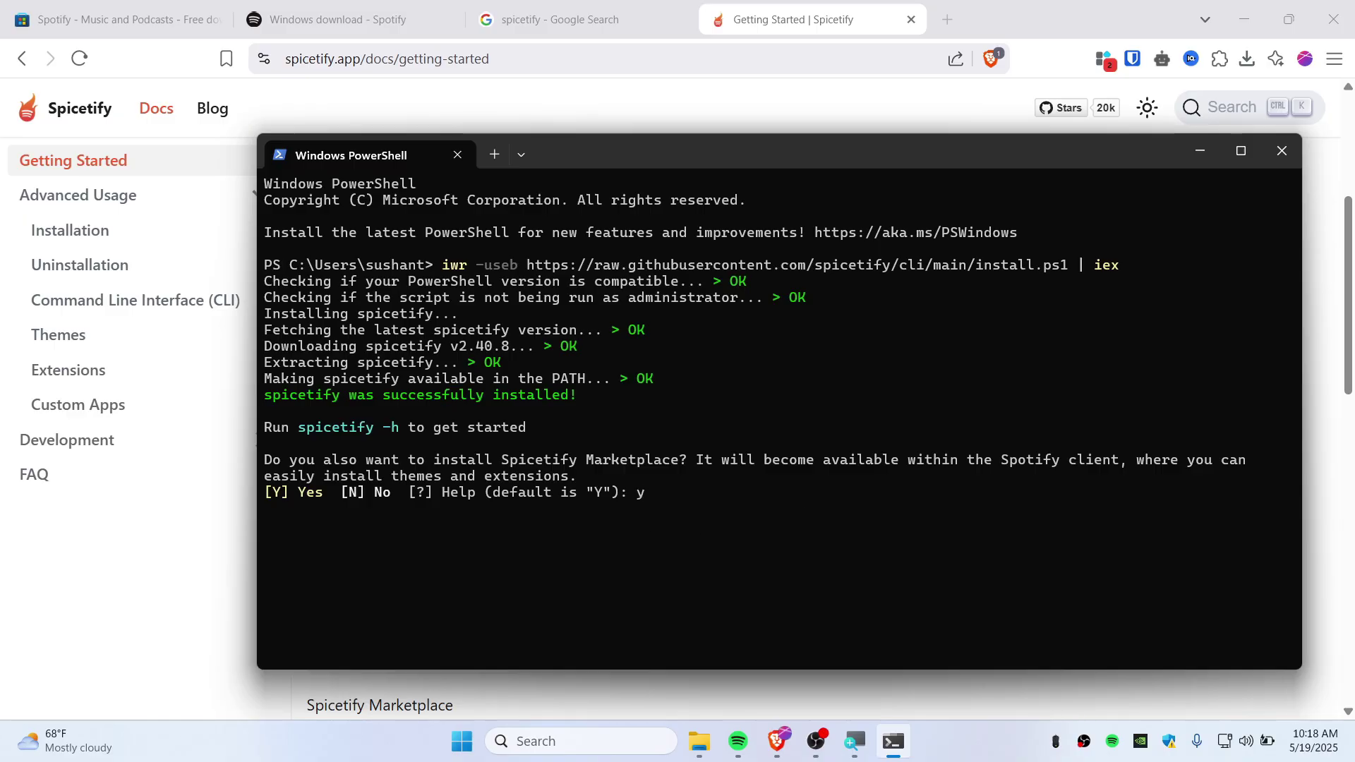
pyautogui.press('Return')
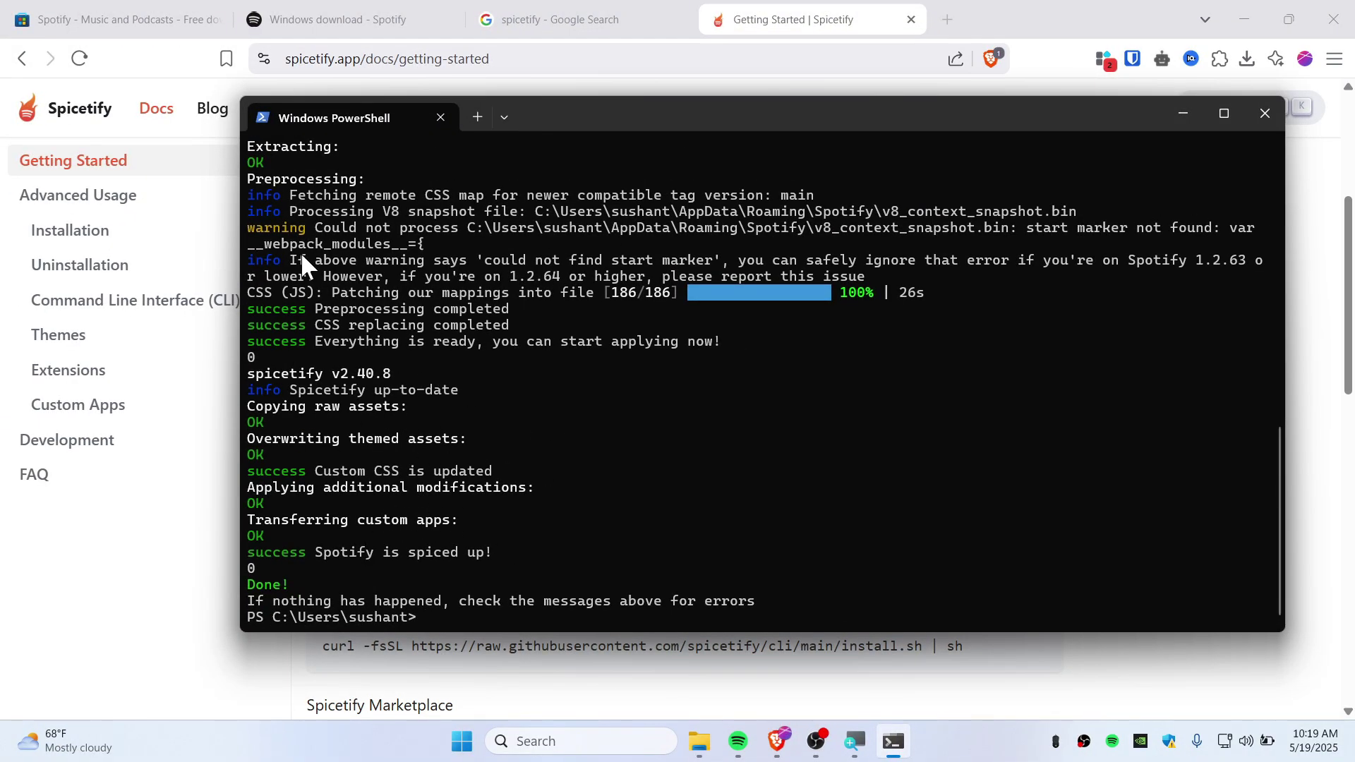
# Step: Restart Spotify and open its Marketplace page
pyautogui.click(739, 742)
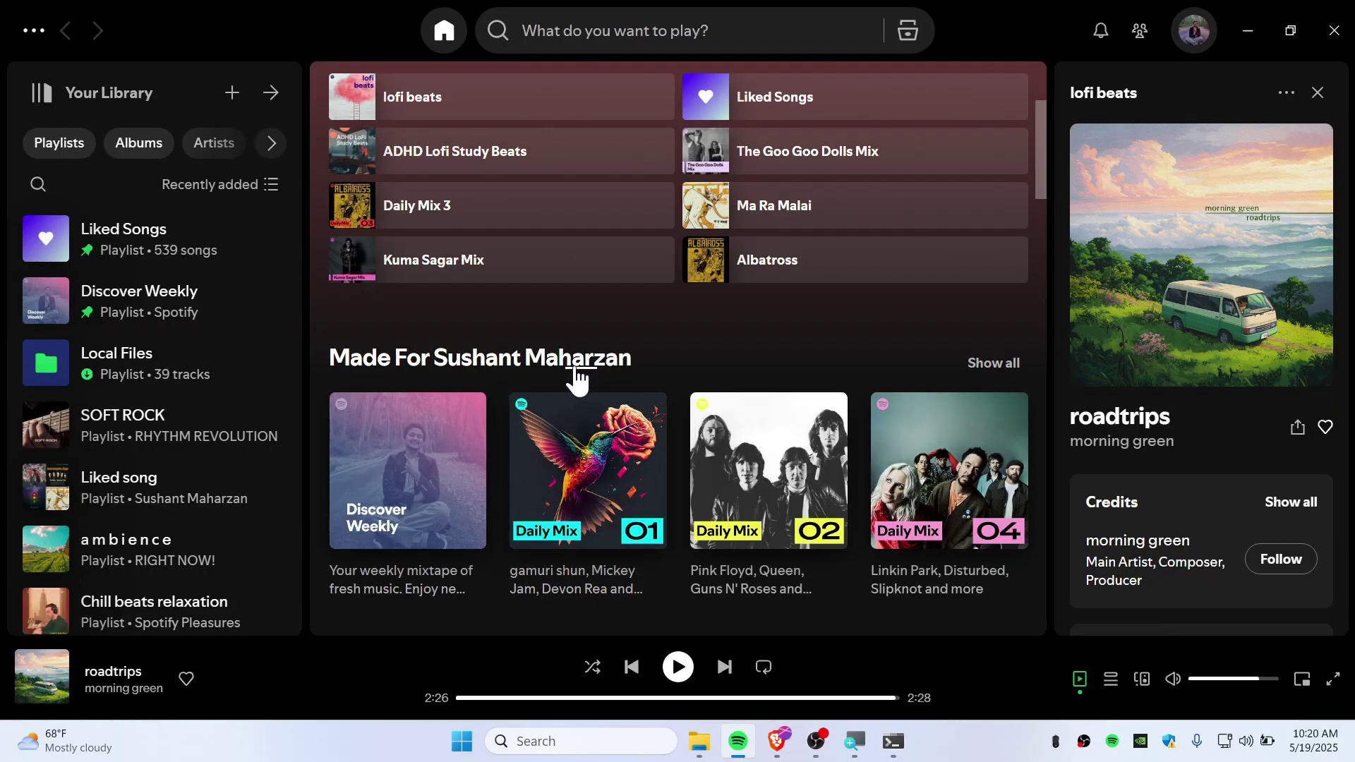
pyautogui.click(1333, 32)
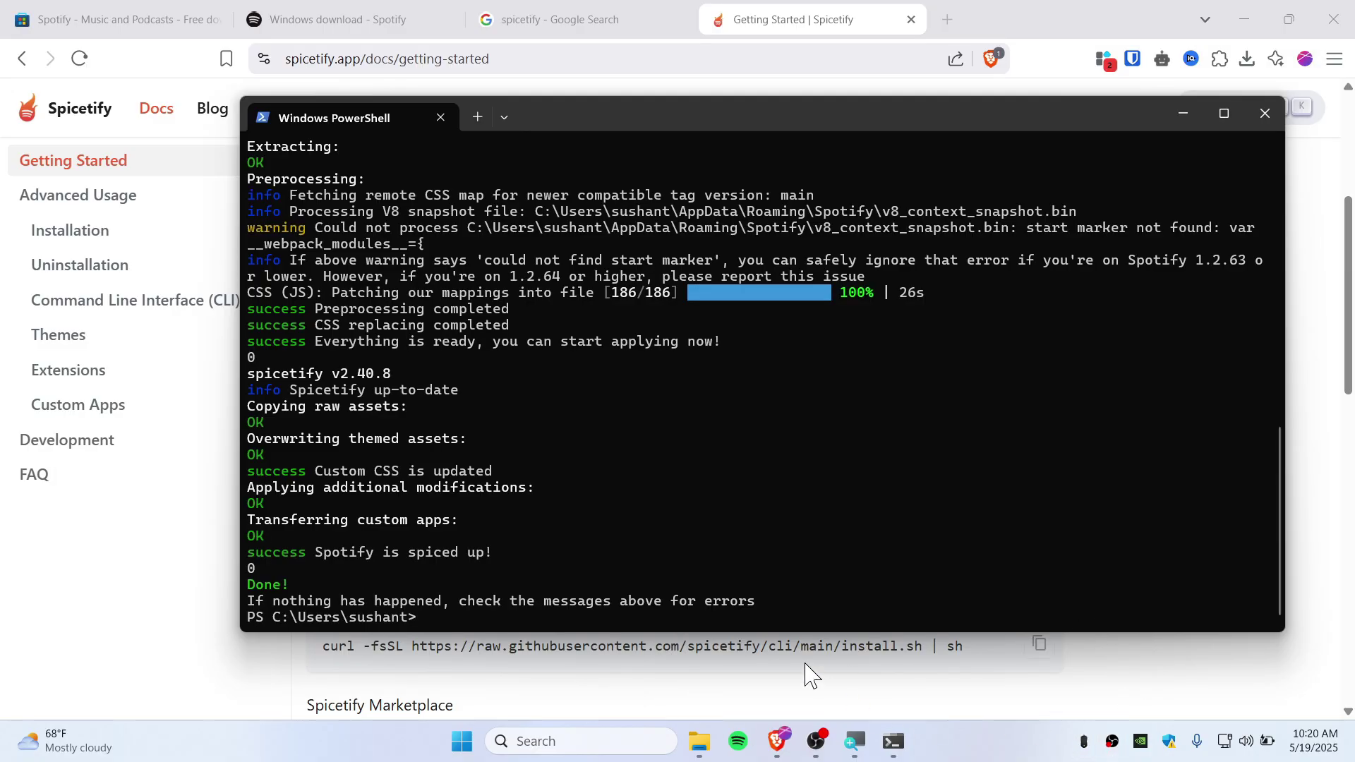
pyautogui.click(462, 741)
pyautogui.click(734, 300)
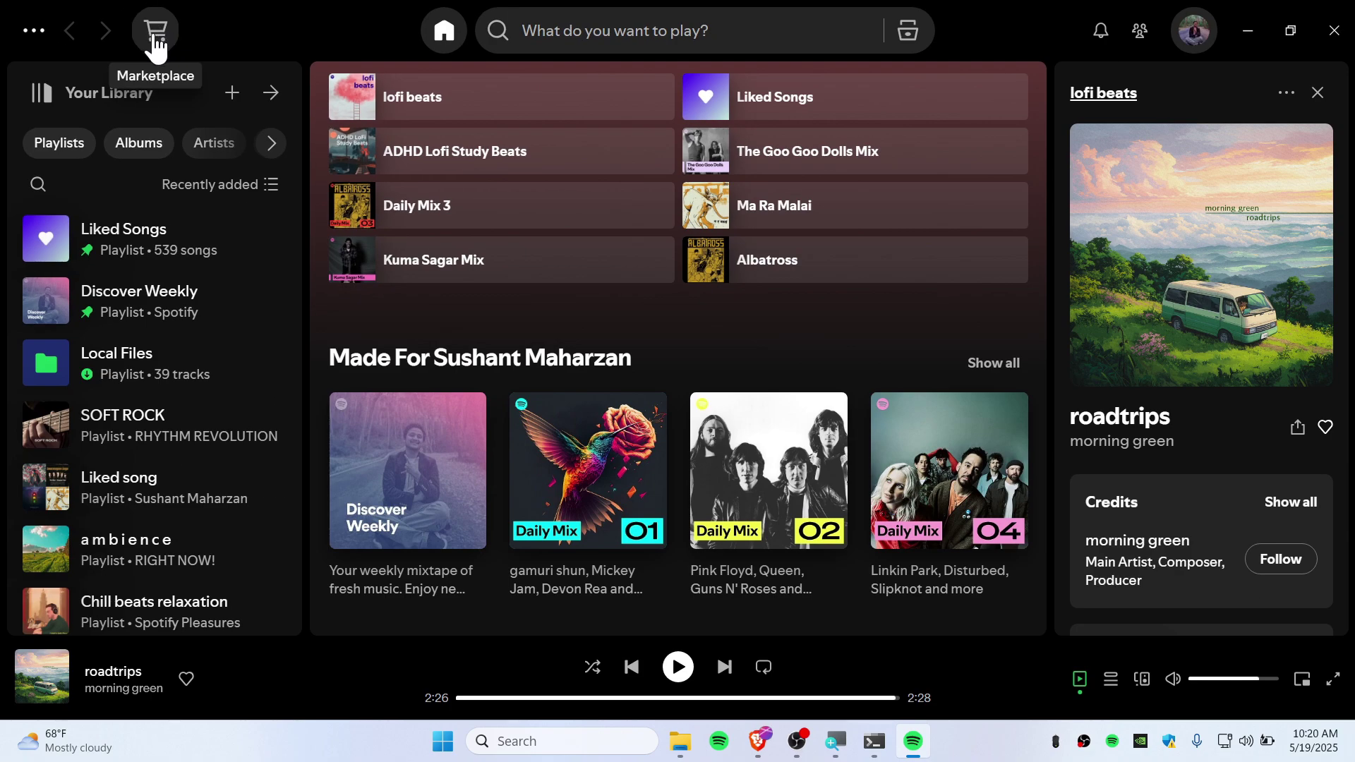
pyautogui.click(156, 39)
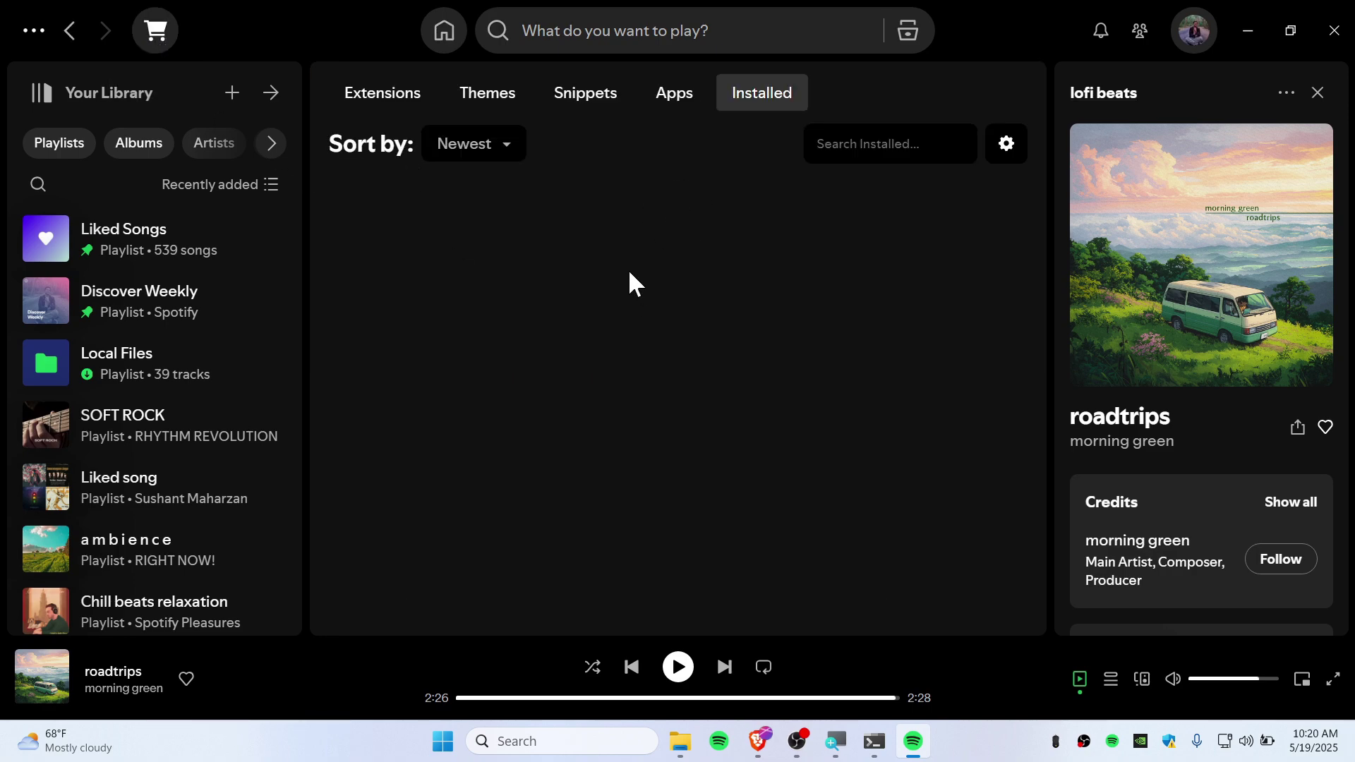
# Step: Install the StarryNight Vibrant - Dynamic Gradient theme from the Marketplace and reload to apply it
pyautogui.click(494, 98)
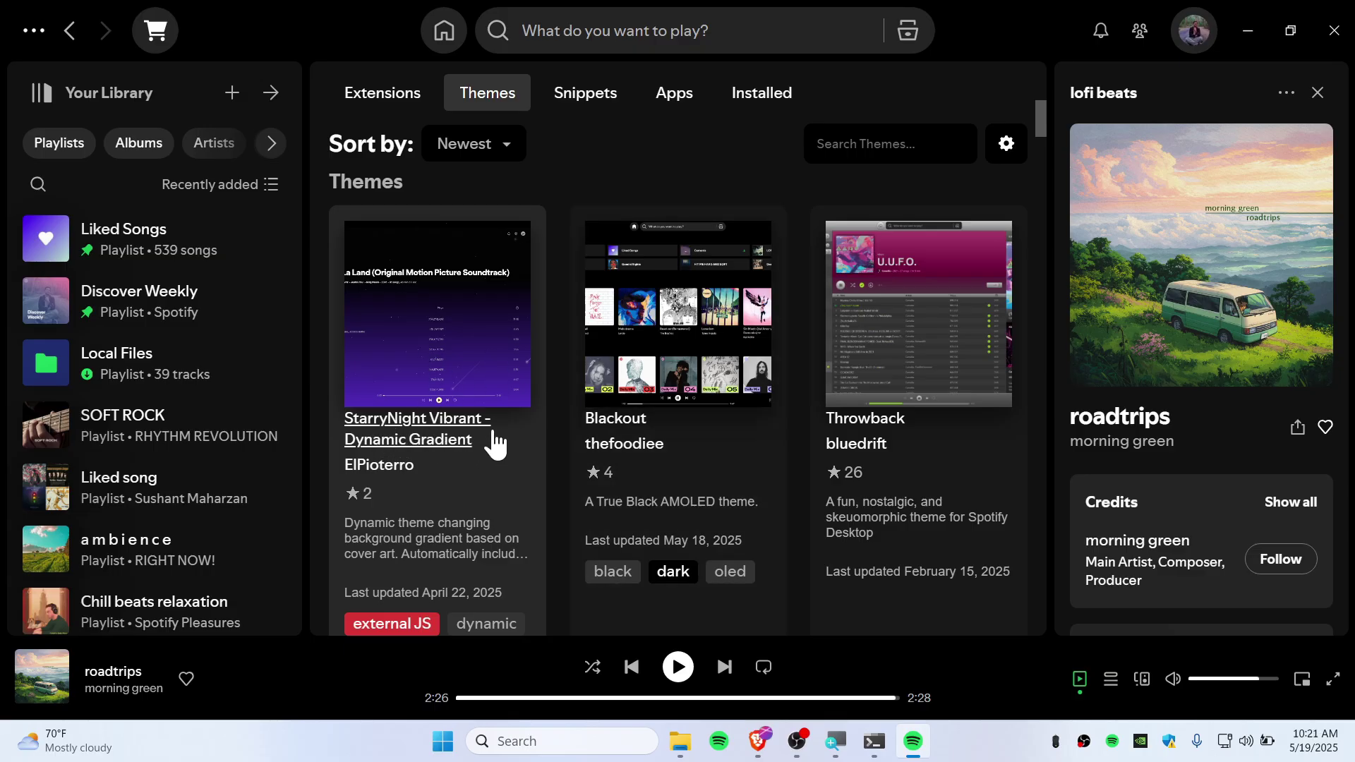
pyautogui.scroll(-5, 492, 438)
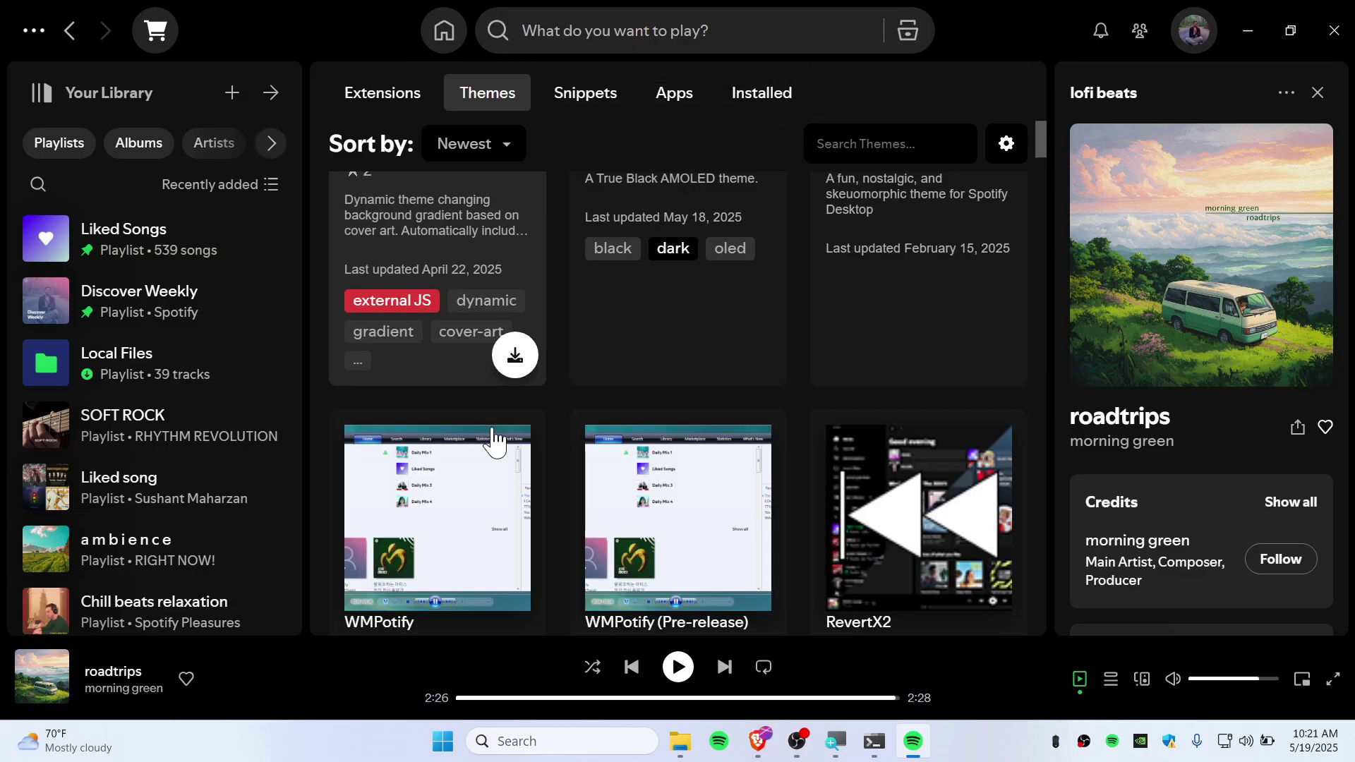
pyautogui.click(515, 359)
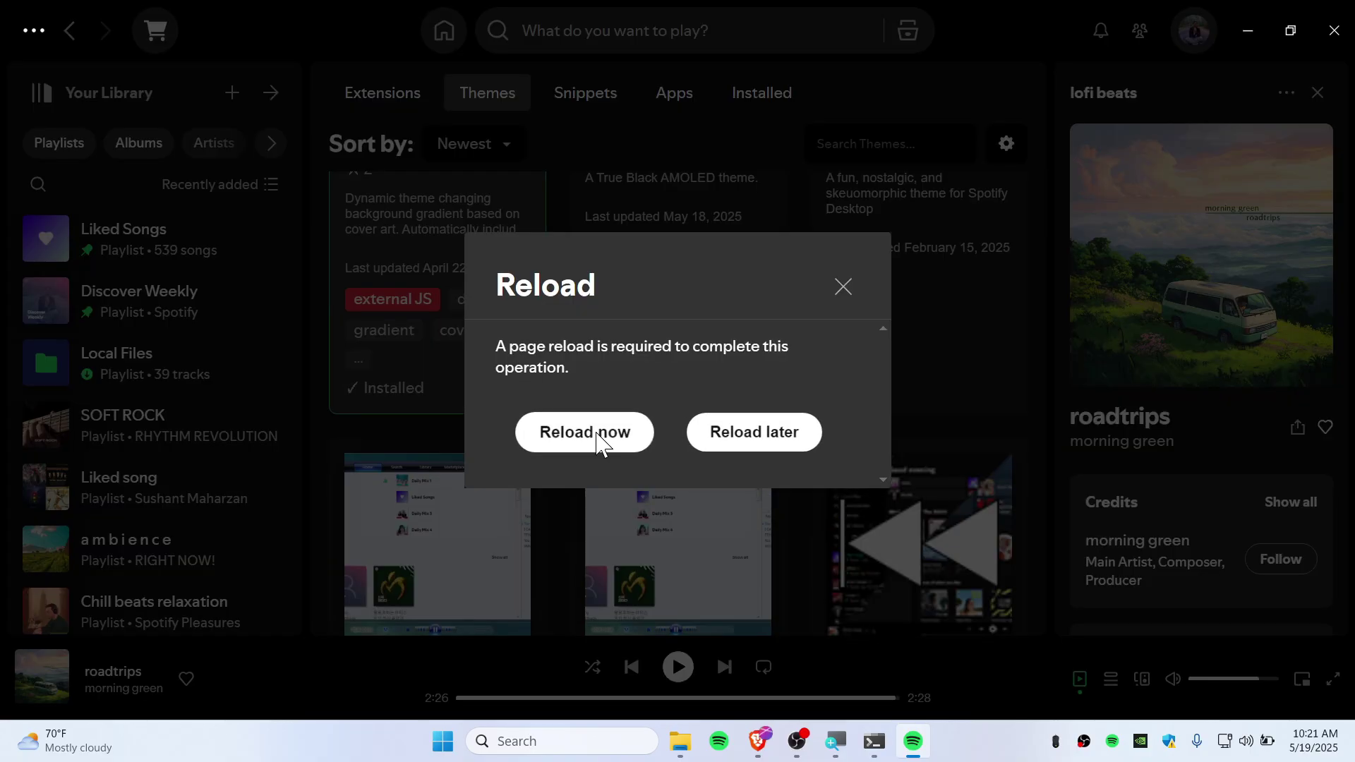
pyautogui.click(597, 442)
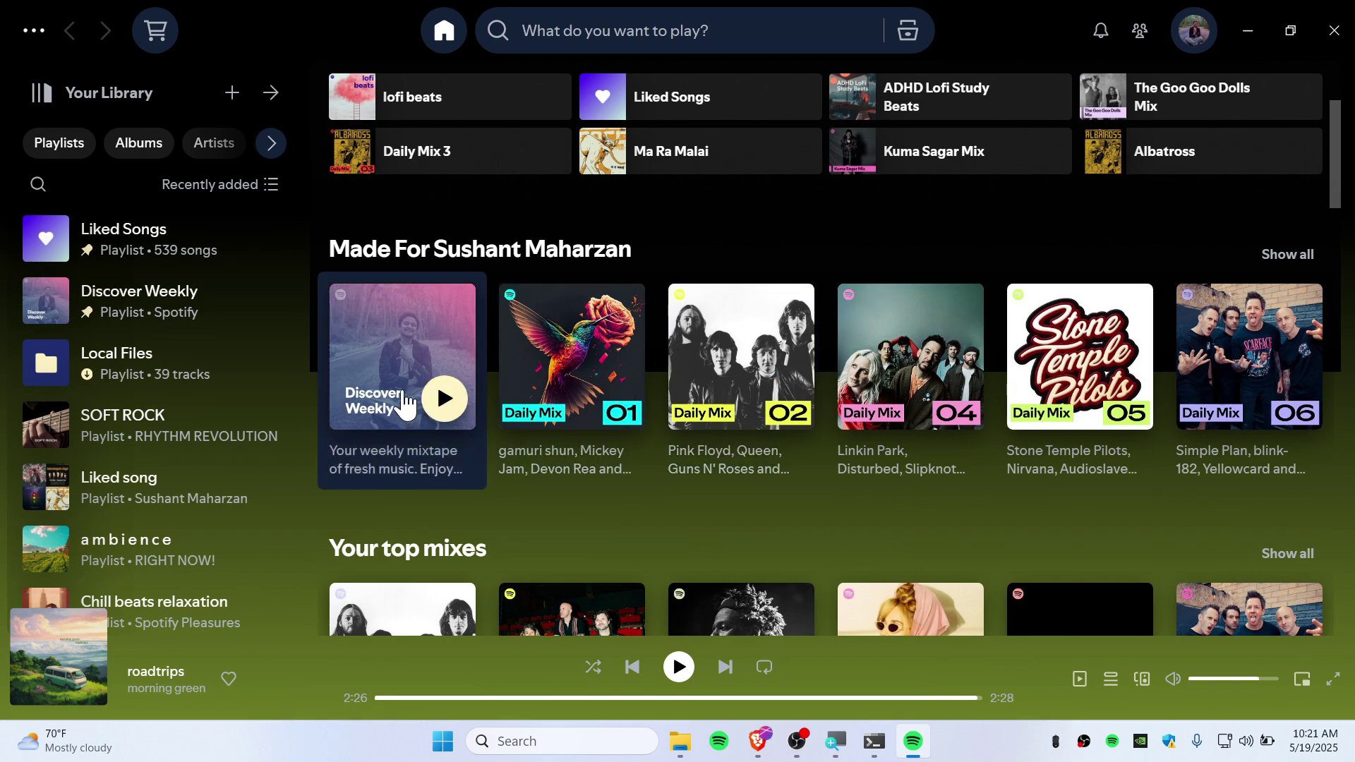
# Step: Install a different Marketplace theme, switching the interface to WMPotify, and close its update changelog
pyautogui.click(91, 625)
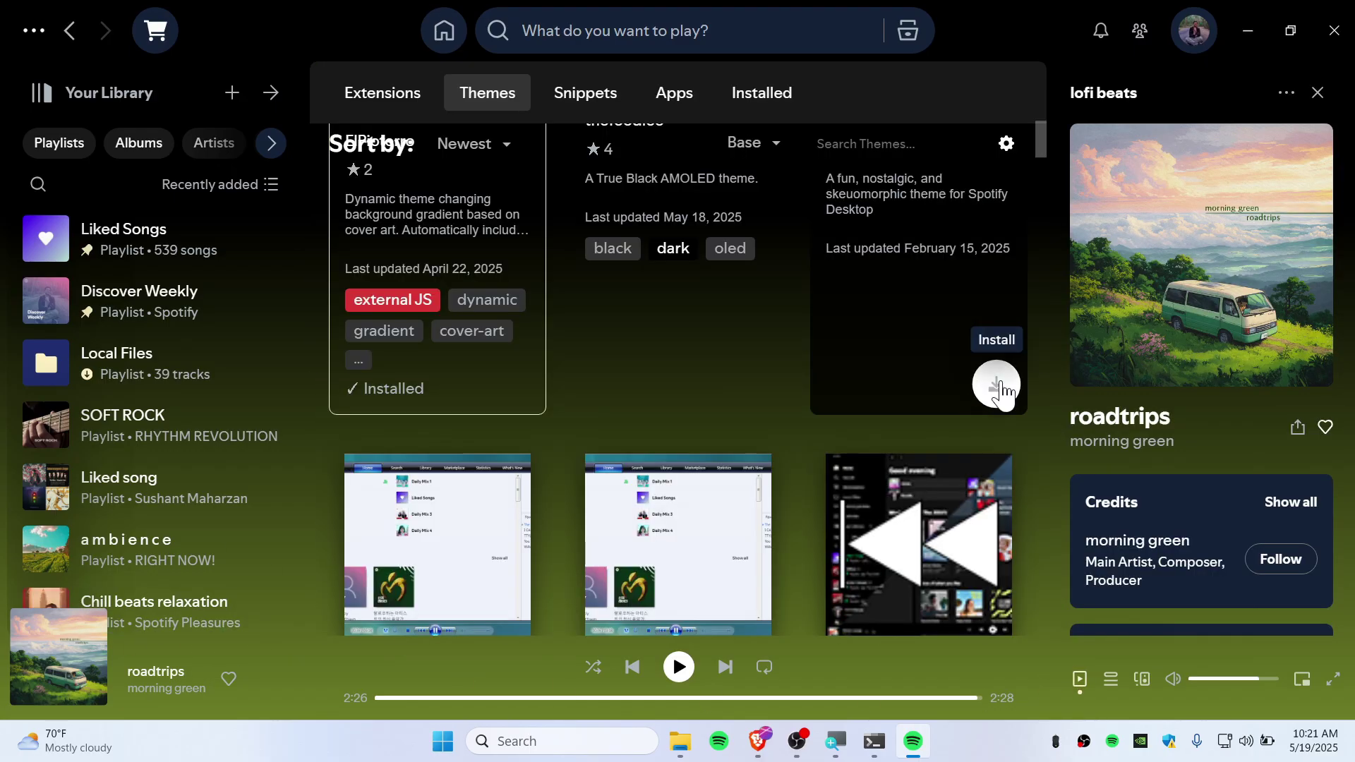
pyautogui.click(999, 381)
pyautogui.click(714, 451)
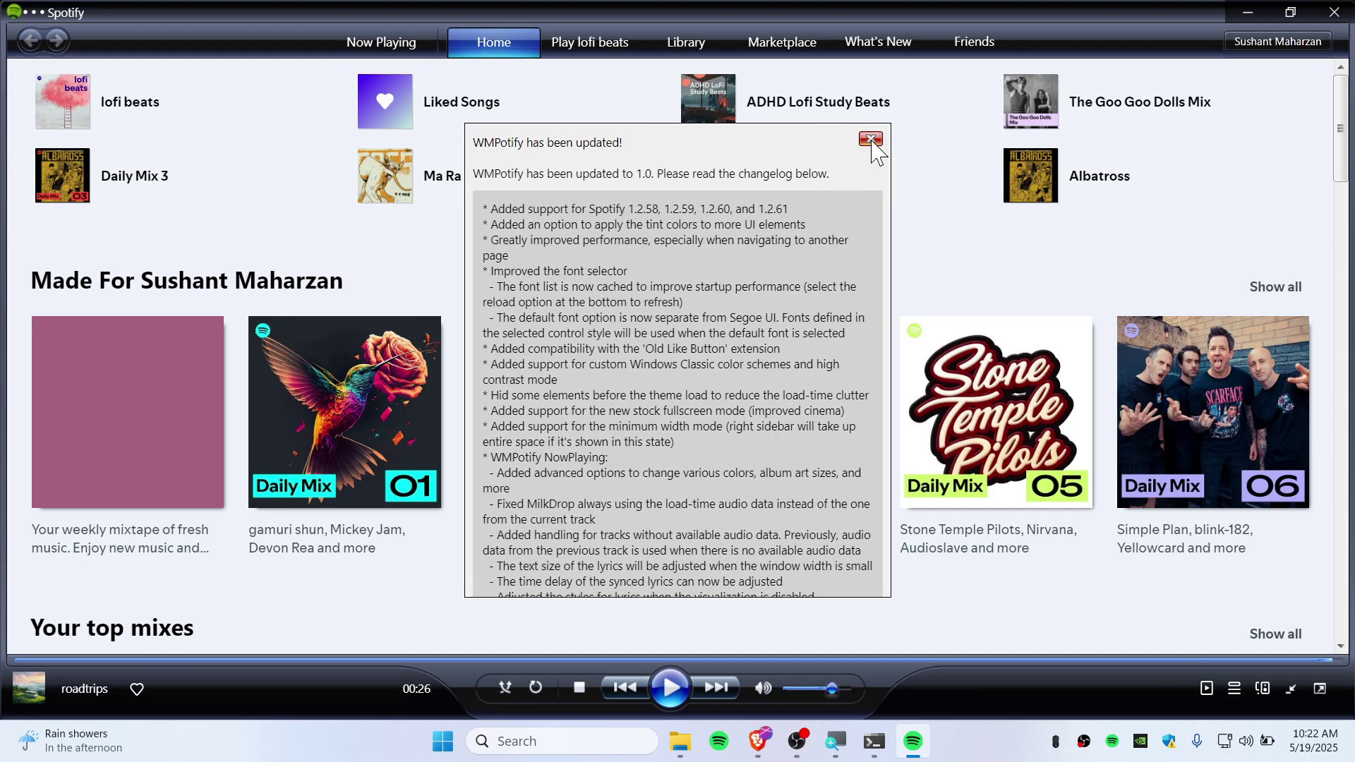
pyautogui.click(871, 140)
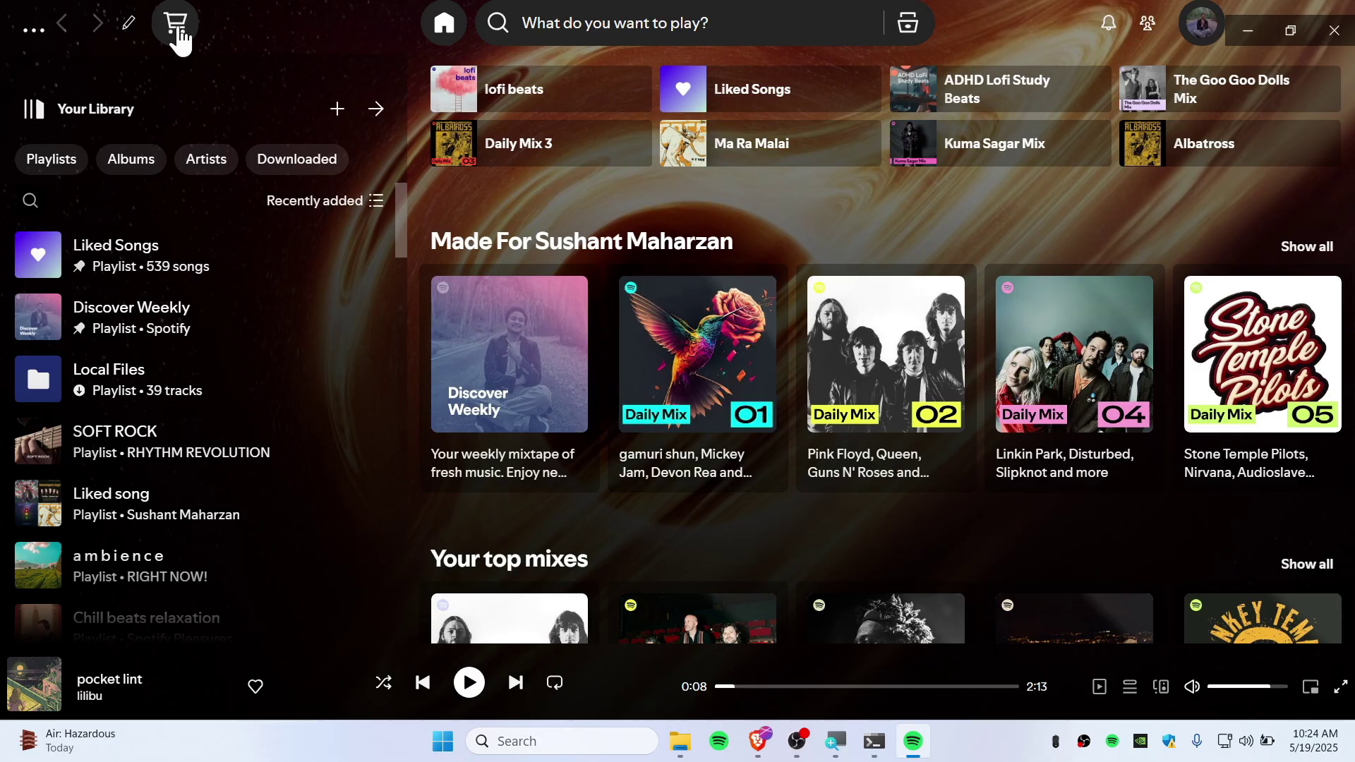
# Step: Open the Marketplace and browse through its list of available extensions
pyautogui.click(177, 28)
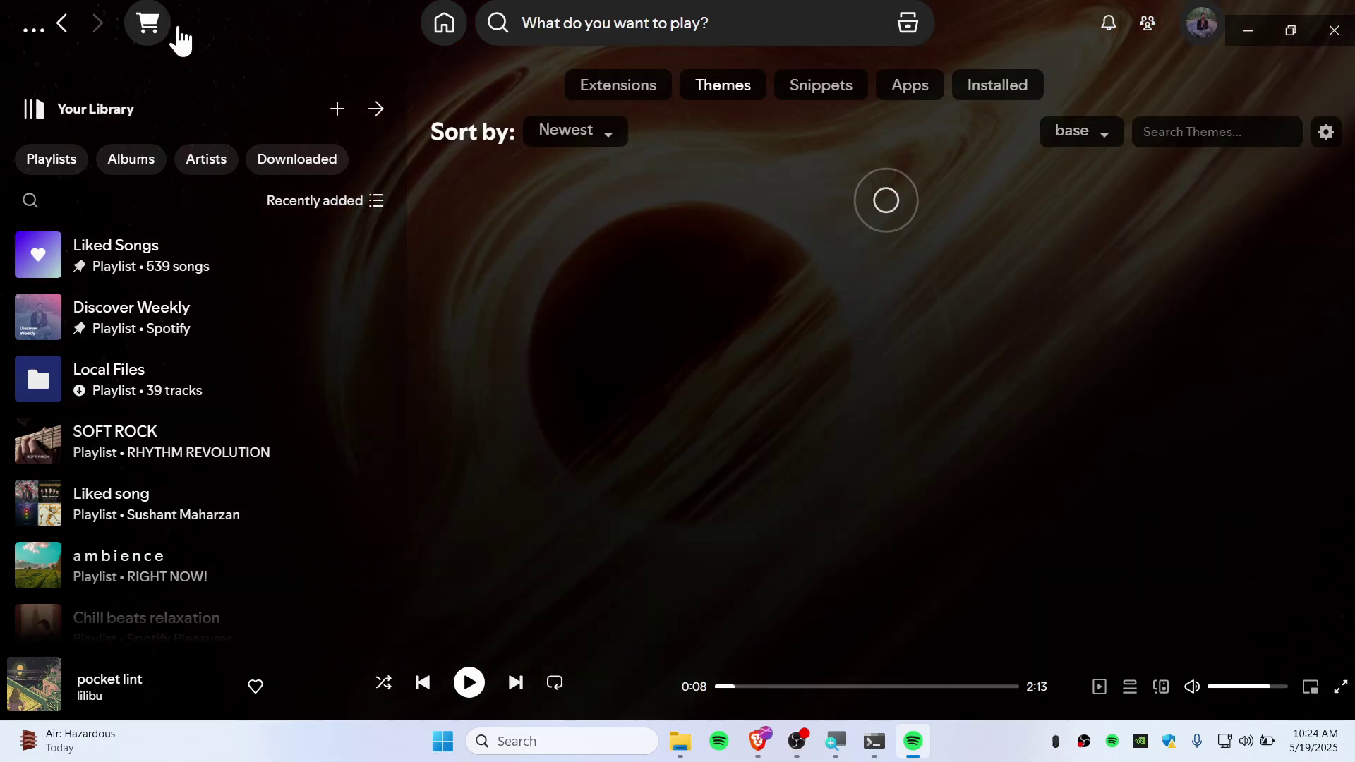
pyautogui.click(634, 87)
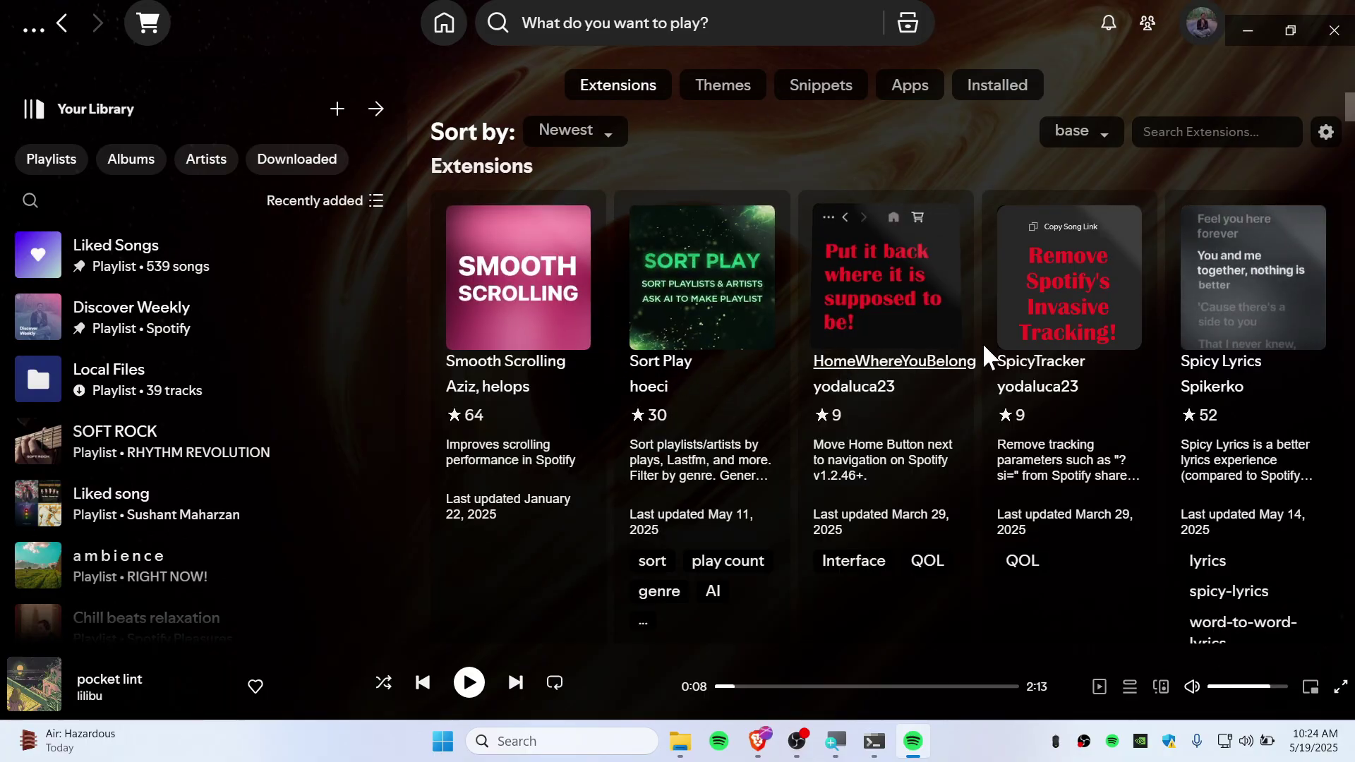
pyautogui.scroll(-4, 1017, 396)
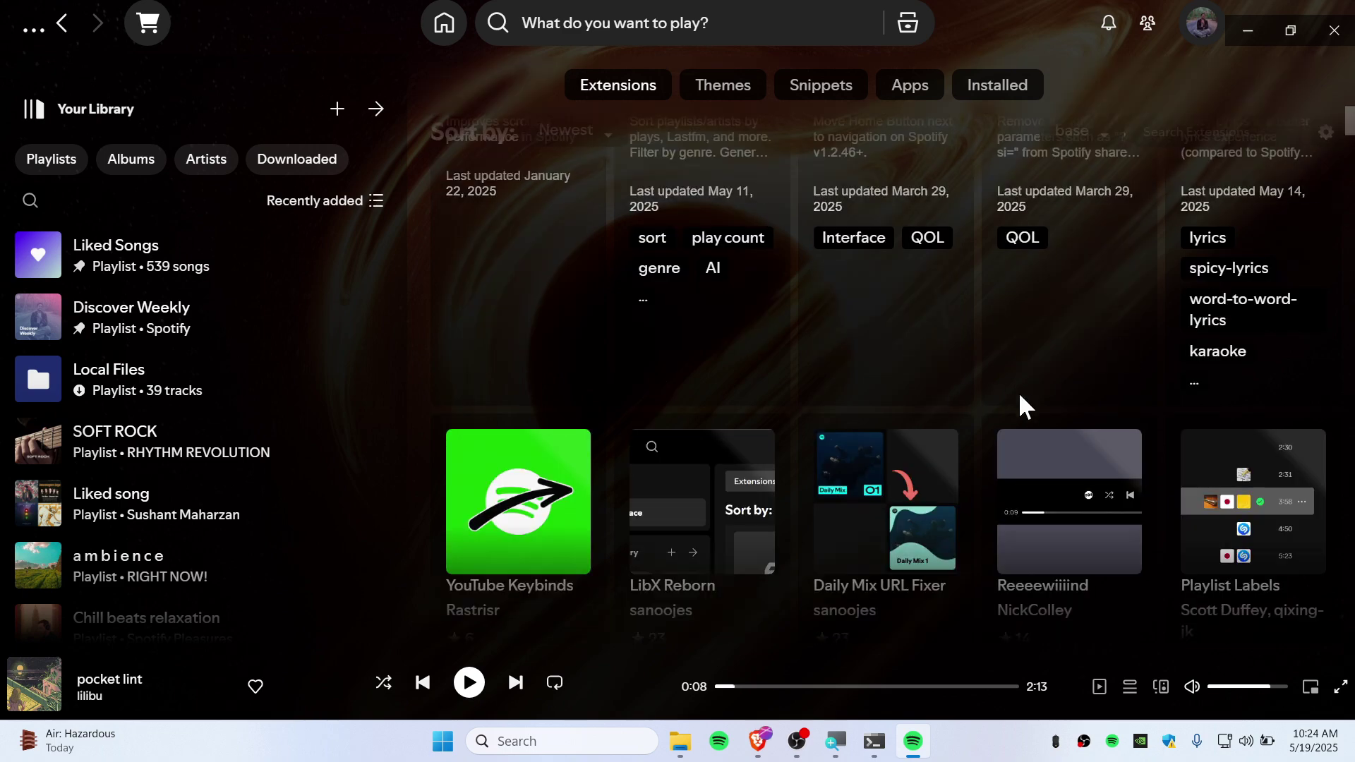
pyautogui.scroll(4, 1023, 389)
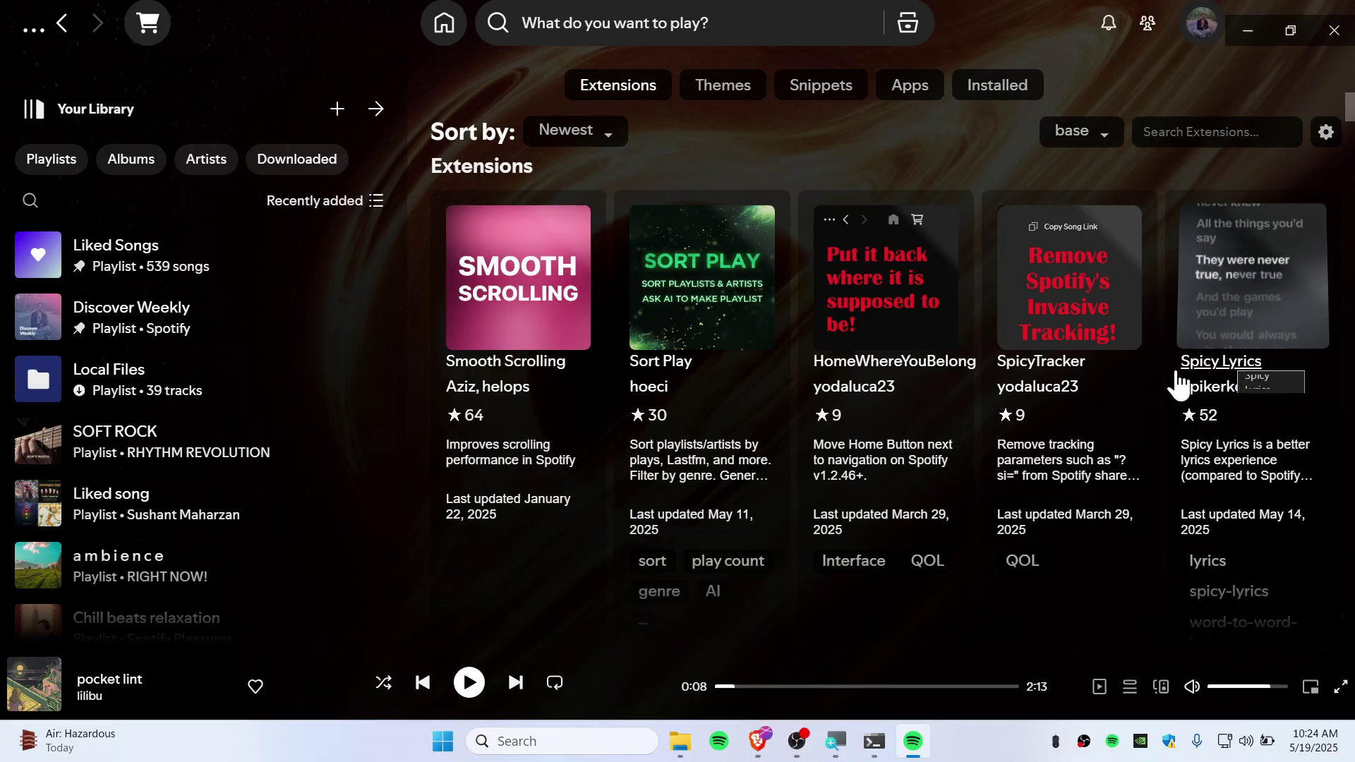
pyautogui.scroll(-6, 880, 424)
pyautogui.scroll(-7, 829, 421)
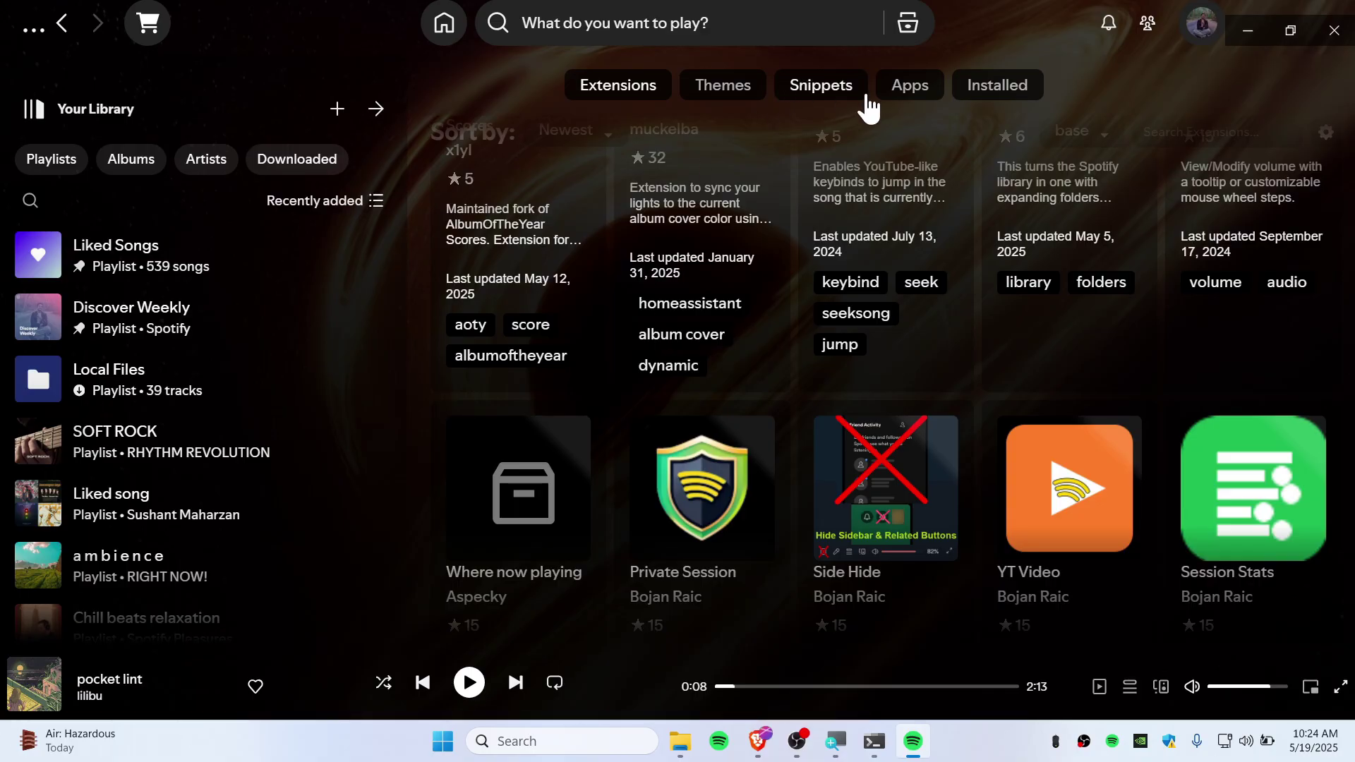
# Step: Show the custom apps offered in the Marketplace and restore the maximized Spotify window to a smaller floating size
pyautogui.click(908, 96)
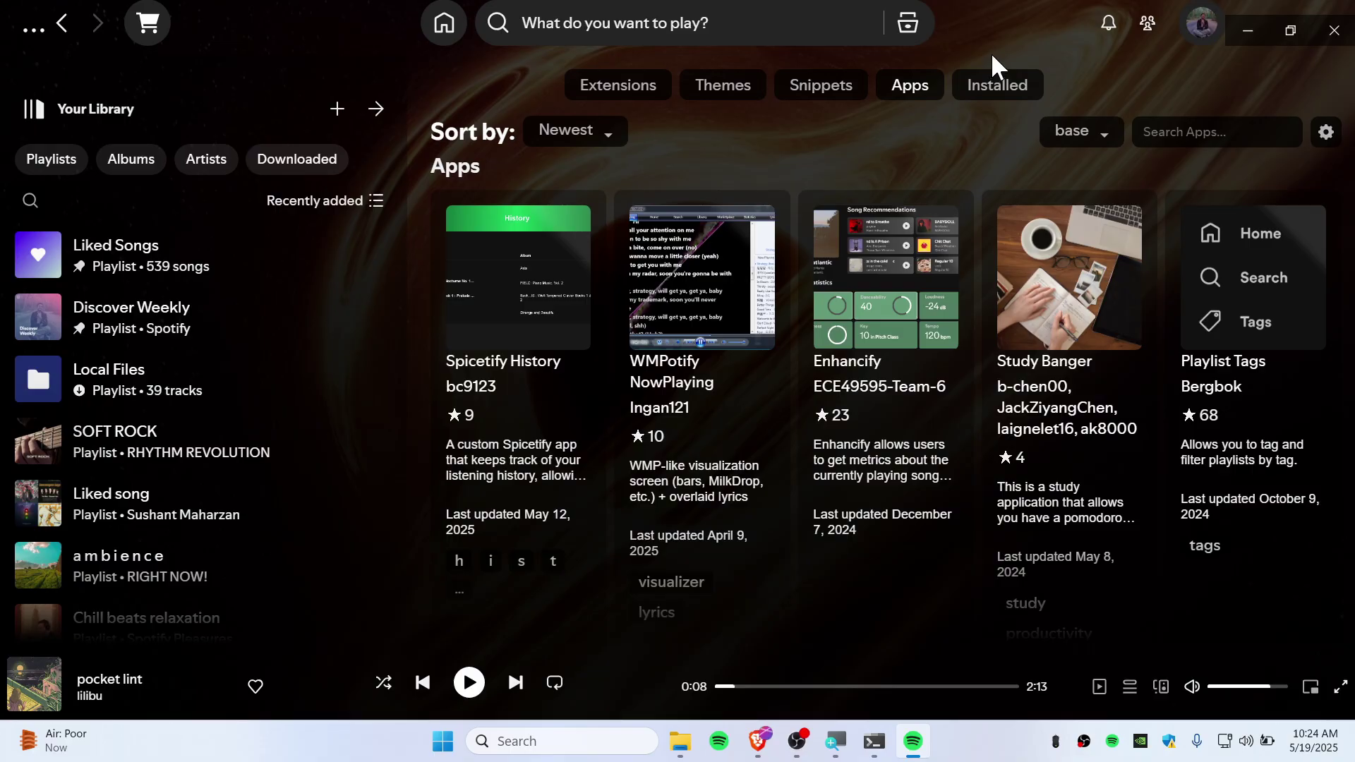
pyautogui.click(1275, 33)
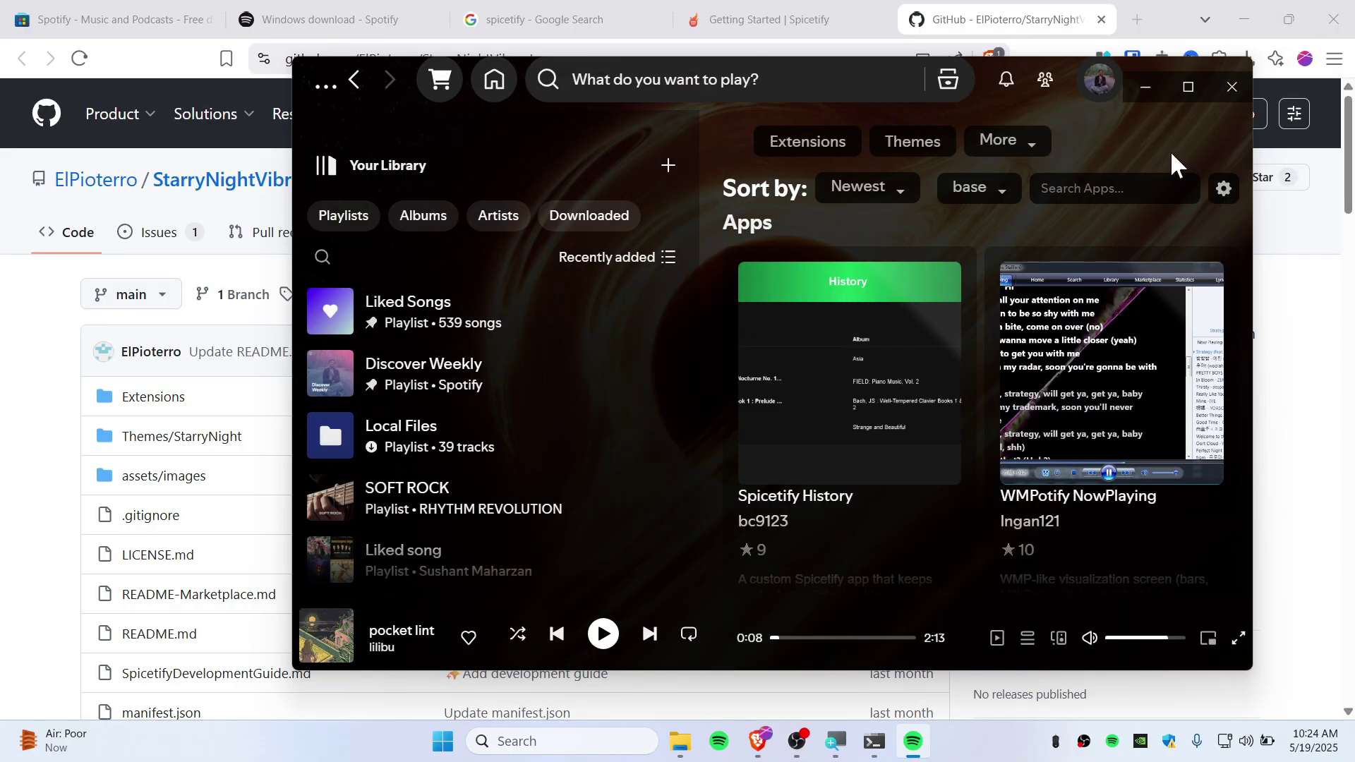